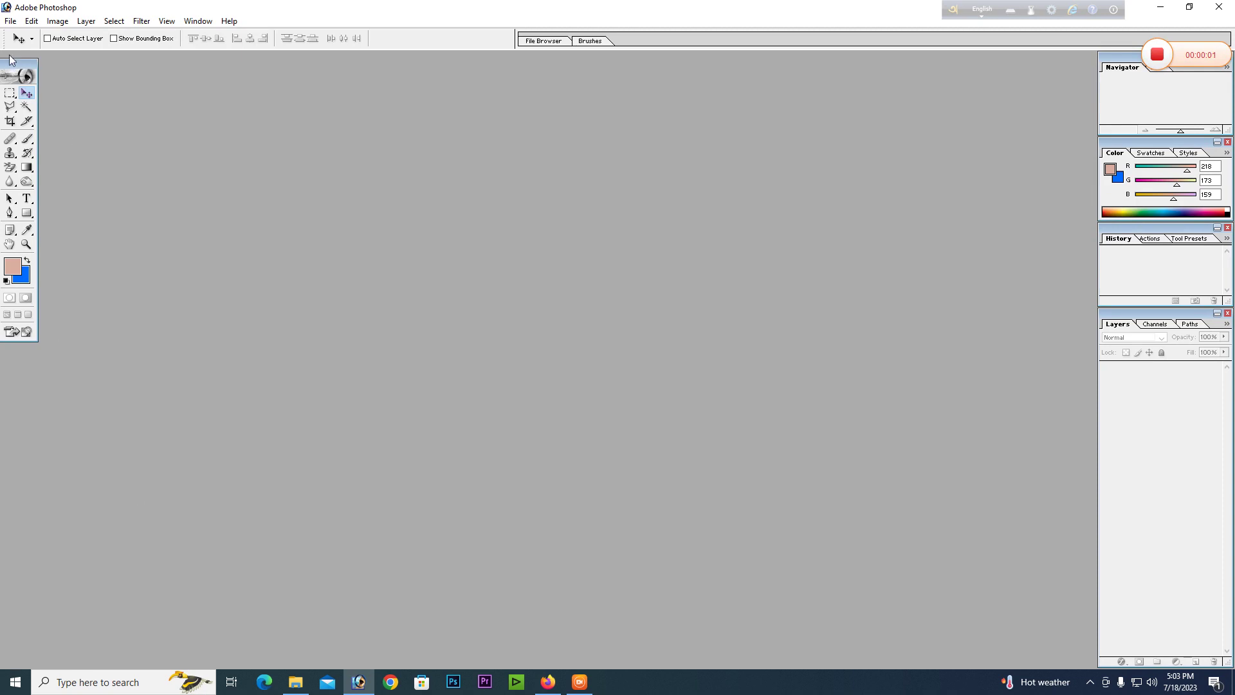
Open IMG_20230717_090221.jpg from Downloads and maximize its document window.
{"action": "left_click", "coordinate": [10, 20]}
{"action": "left_click", "coordinate": [44, 48]}
{"action": "double_click", "coordinate": [146, 152]}
{"action": "left_click", "coordinate": [315, 63]}
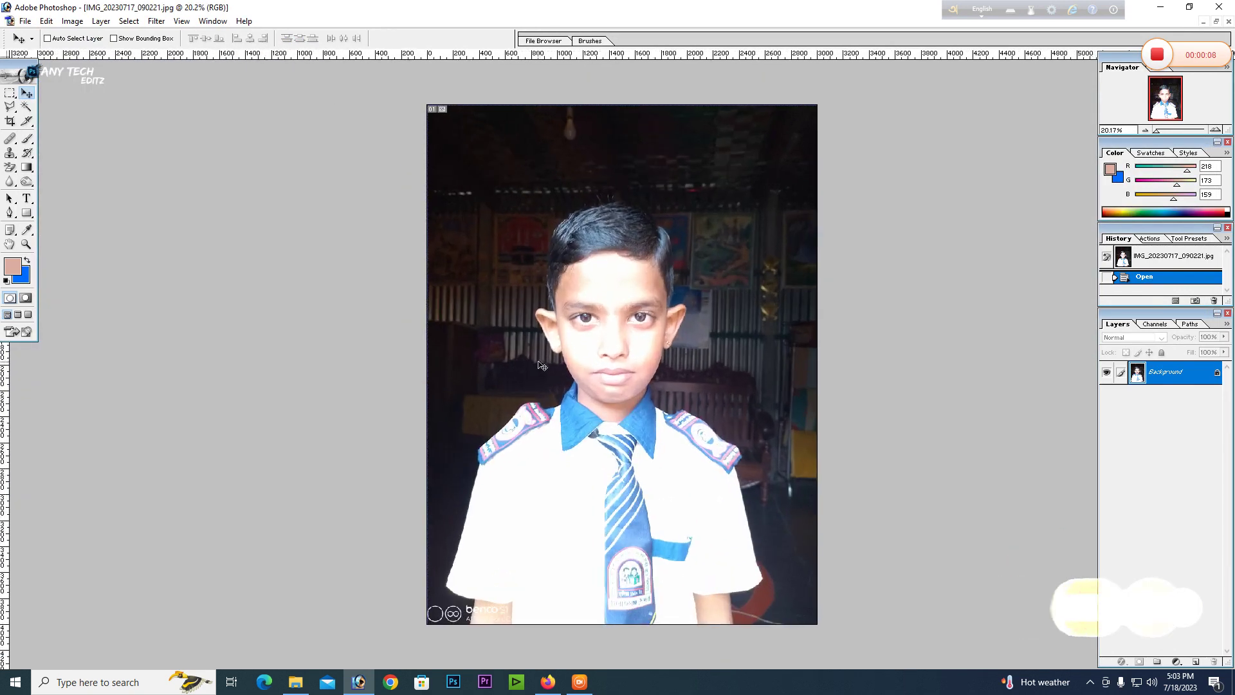
Crop to a 4 × 5 cm, 300 ppi frame centred on the boy's head and shoulders.
{"action": "key", "text": "c"}
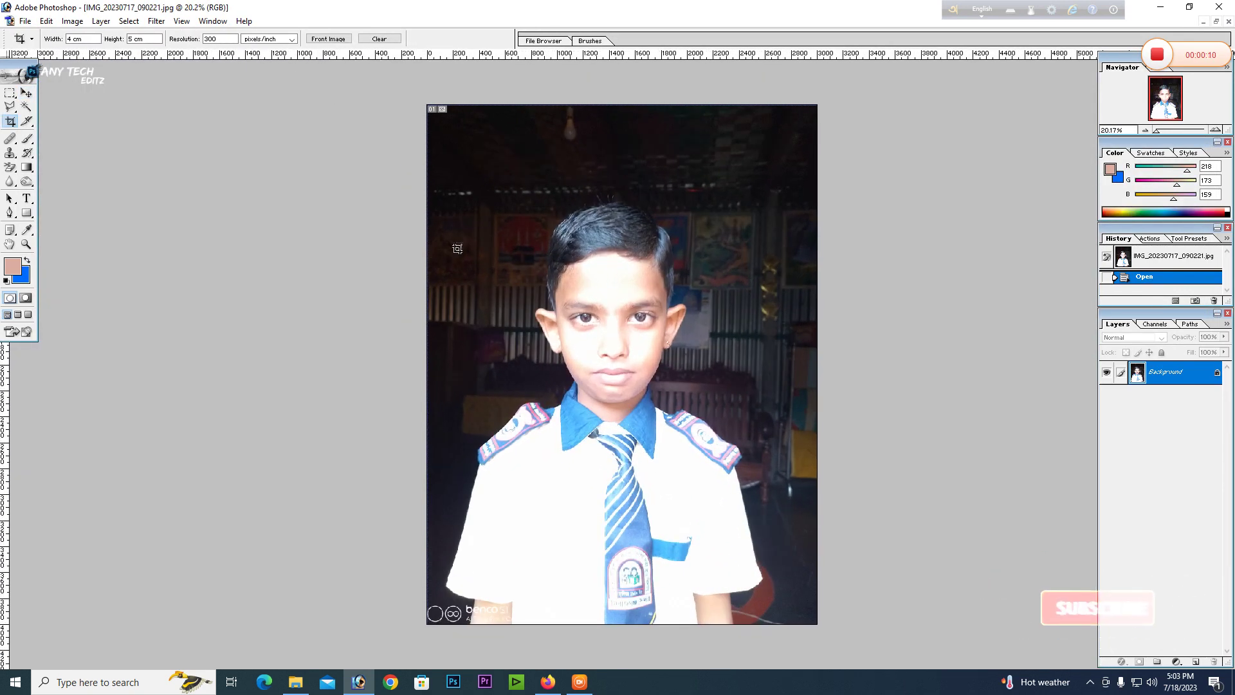
{"action": "left_click", "coordinate": [76, 38]}
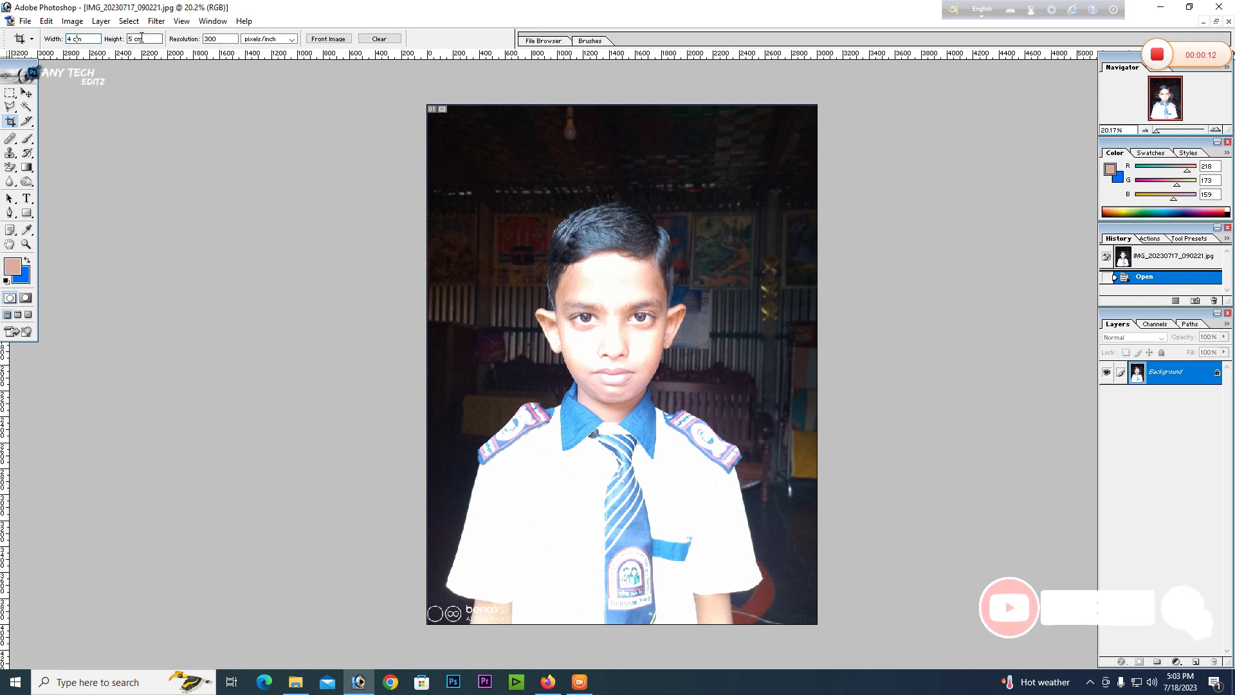
{"action": "left_click_drag", "start_coordinate": [482, 181], "coordinate": [762, 537]}
{"action": "left_click_drag", "start_coordinate": [716, 415], "coordinate": [696, 412]}
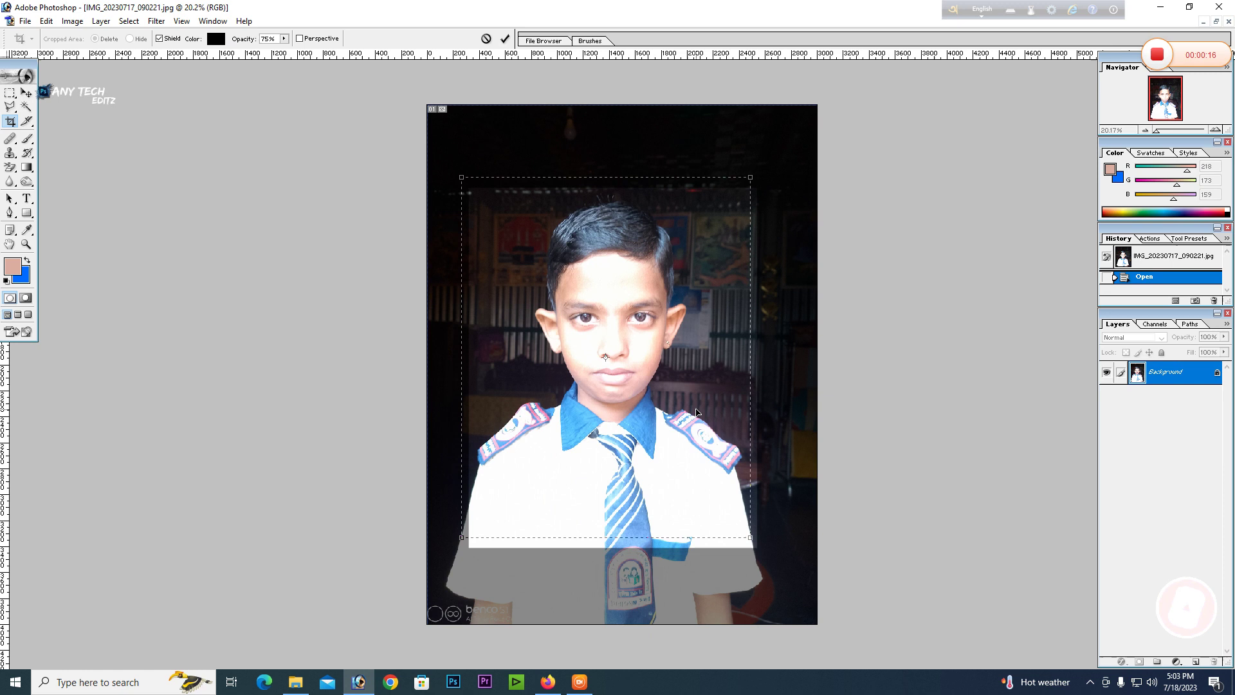
{"action": "key", "text": "Return"}
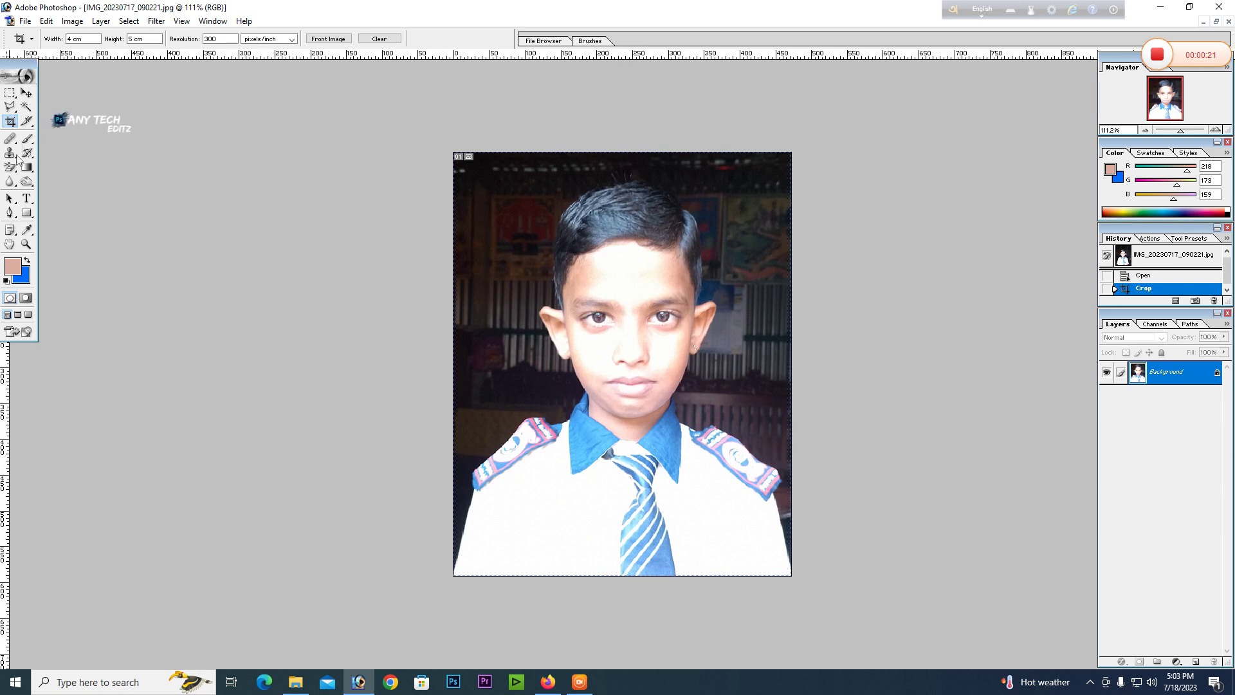
Pick the Polygonal Lasso and discard a first trial outline.
{"action": "left_click", "coordinate": [10, 106]}
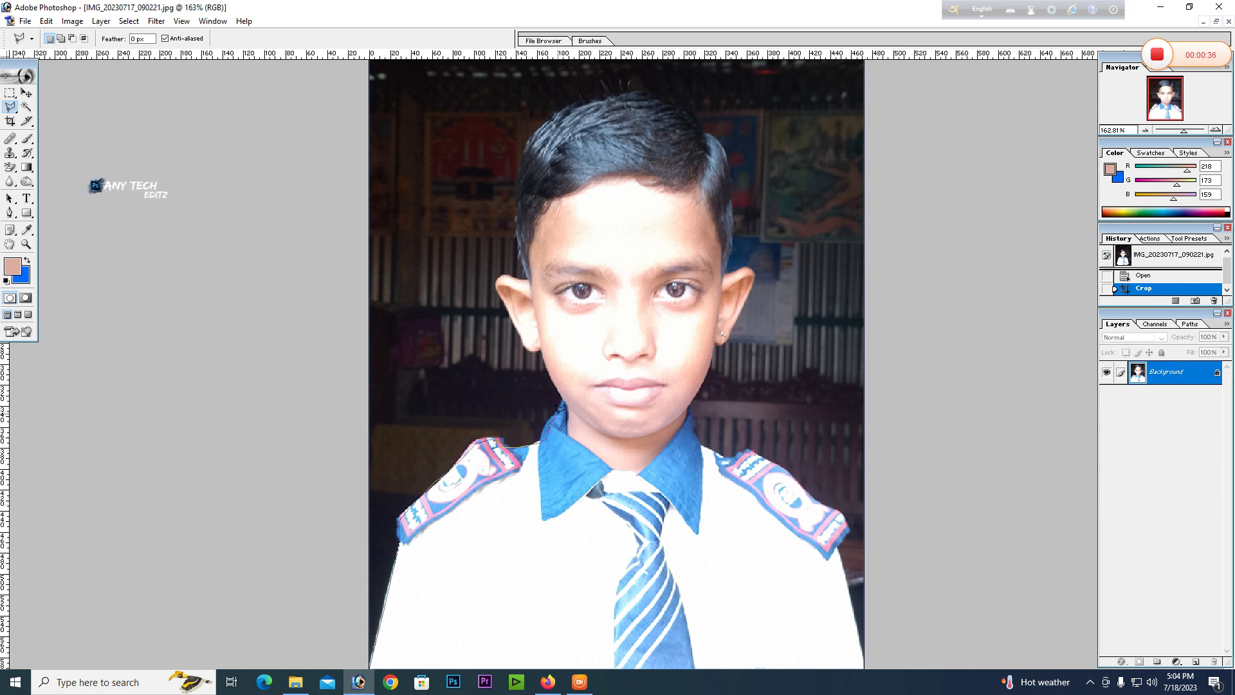
{"action": "double_click", "coordinate": [564, 395]}
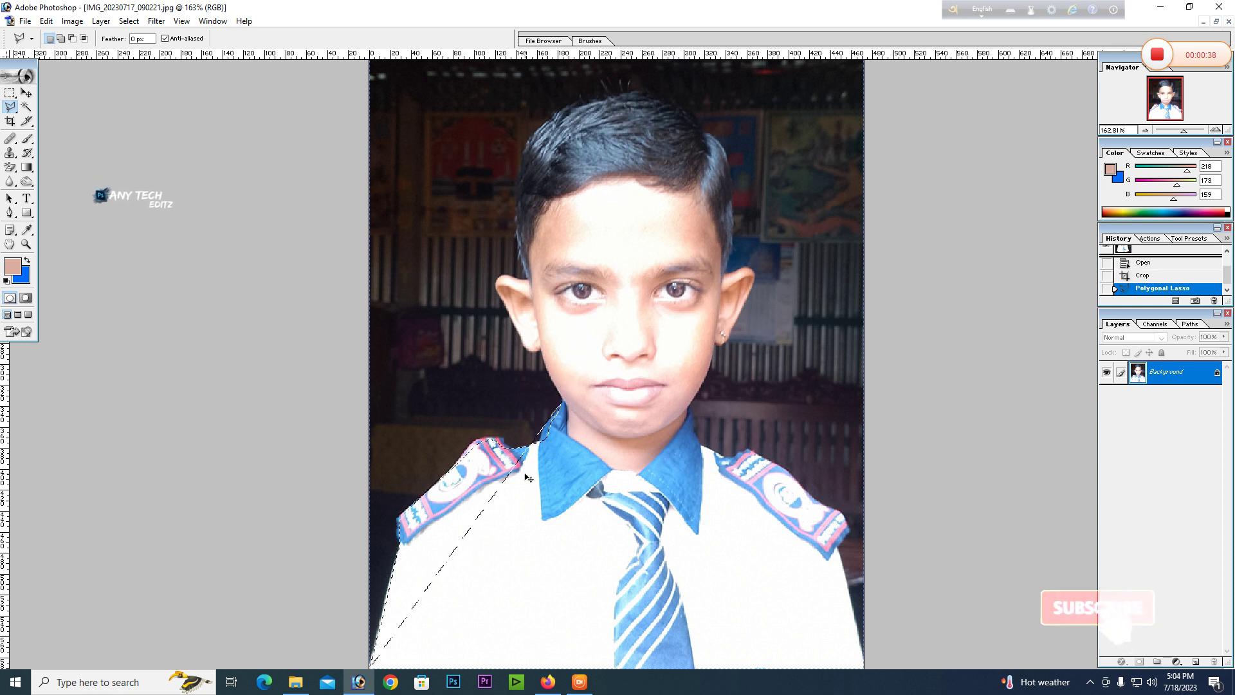
{"action": "key", "text": "ctrl+d"}
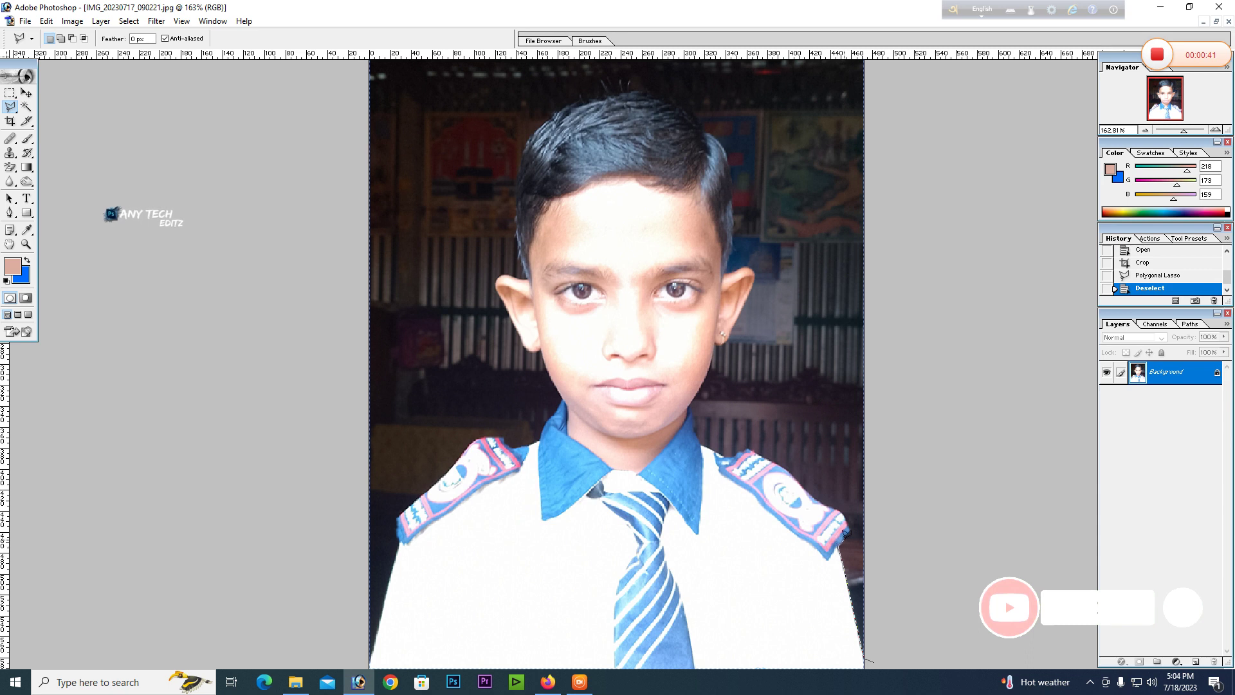
Trace outline points along the boy's shoulder, ear, jaw and neck, then zoom out.
{"action": "left_click", "coordinate": [835, 507]}
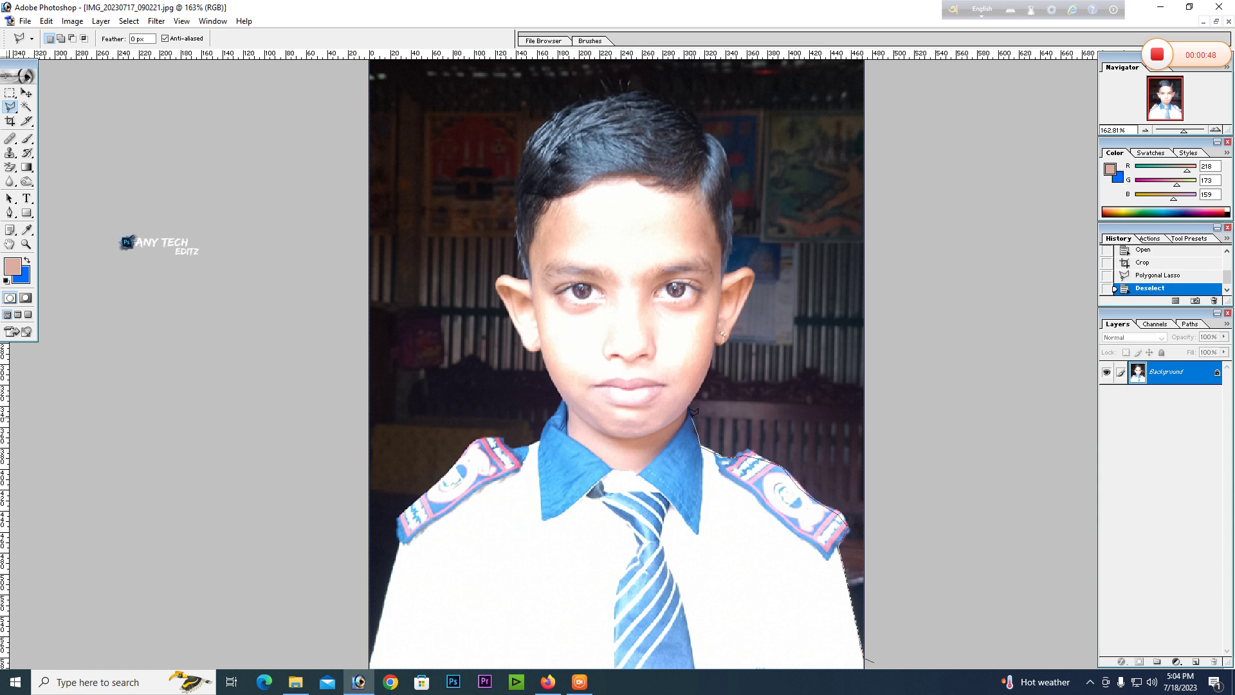
{"action": "scroll", "coordinate": [693, 411], "scroll_direction": "up", "scroll_amount": 1}
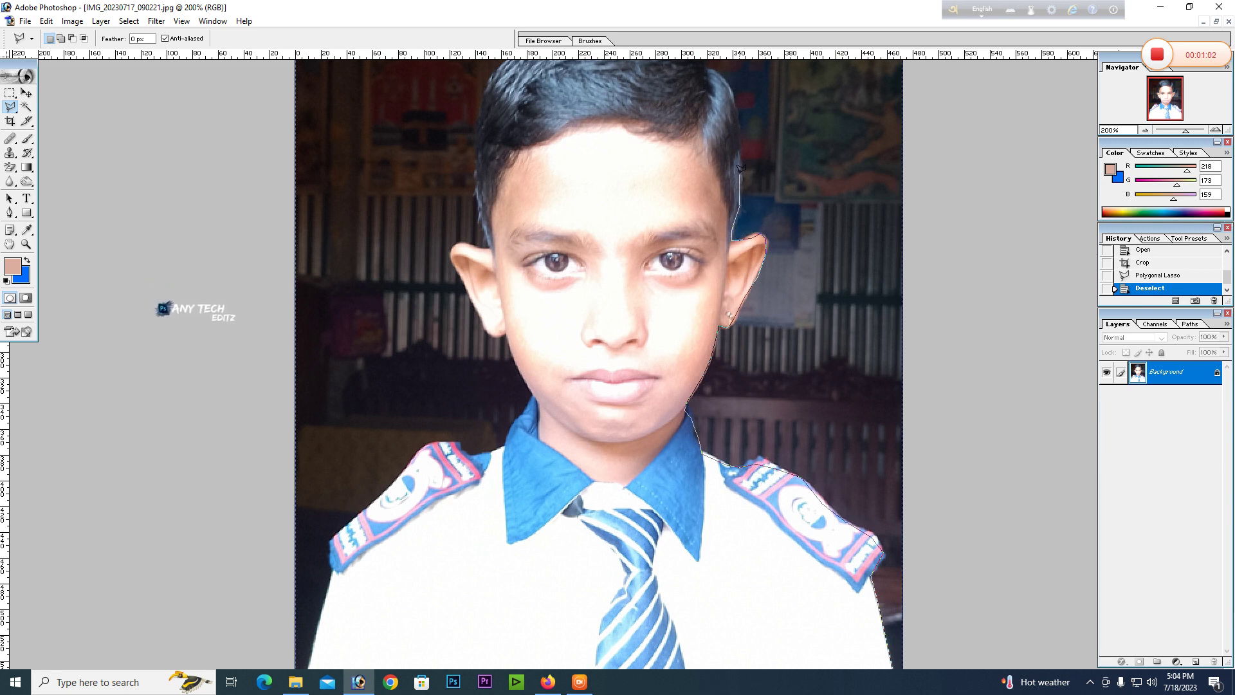
{"action": "scroll", "coordinate": [724, 249], "scroll_direction": "up", "scroll_amount": 3}
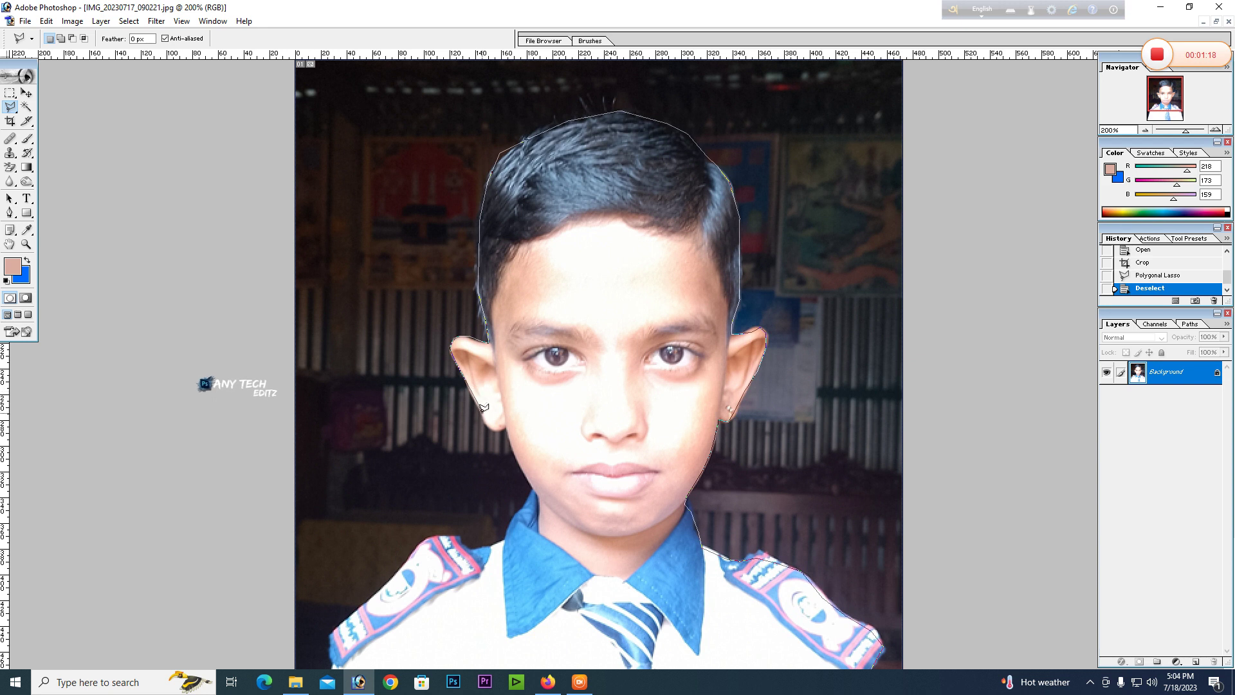
{"action": "left_click", "coordinate": [505, 430]}
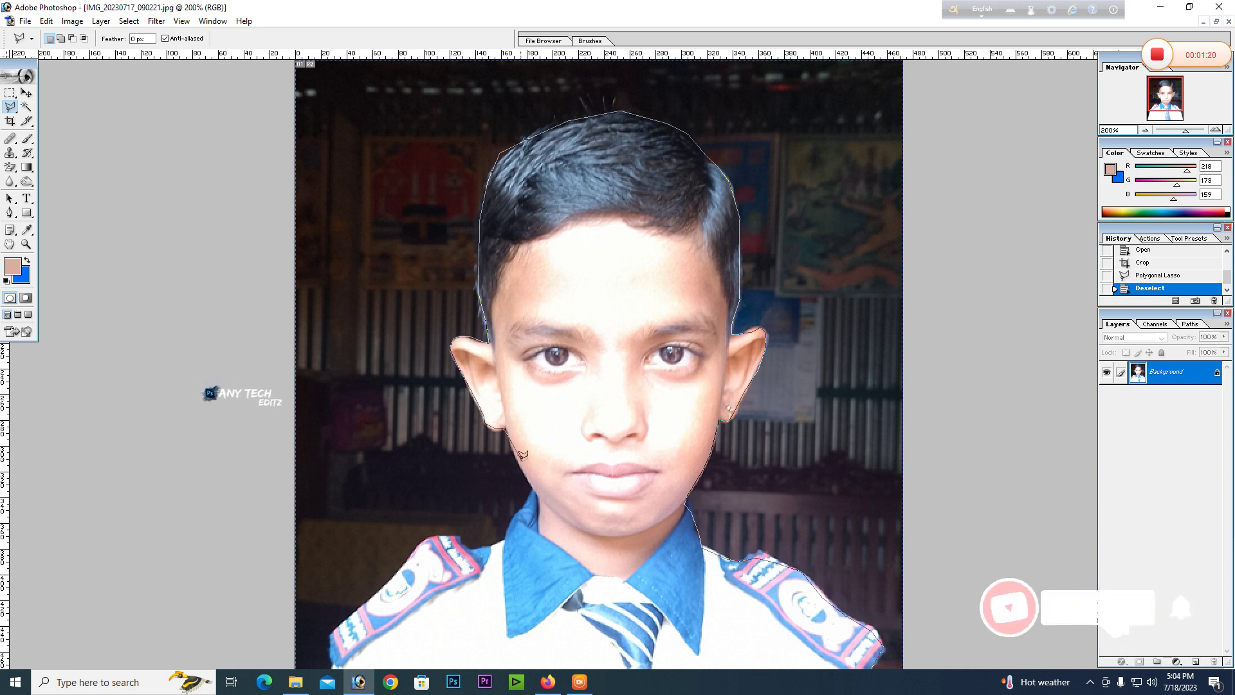
{"action": "left_click", "coordinate": [533, 493]}
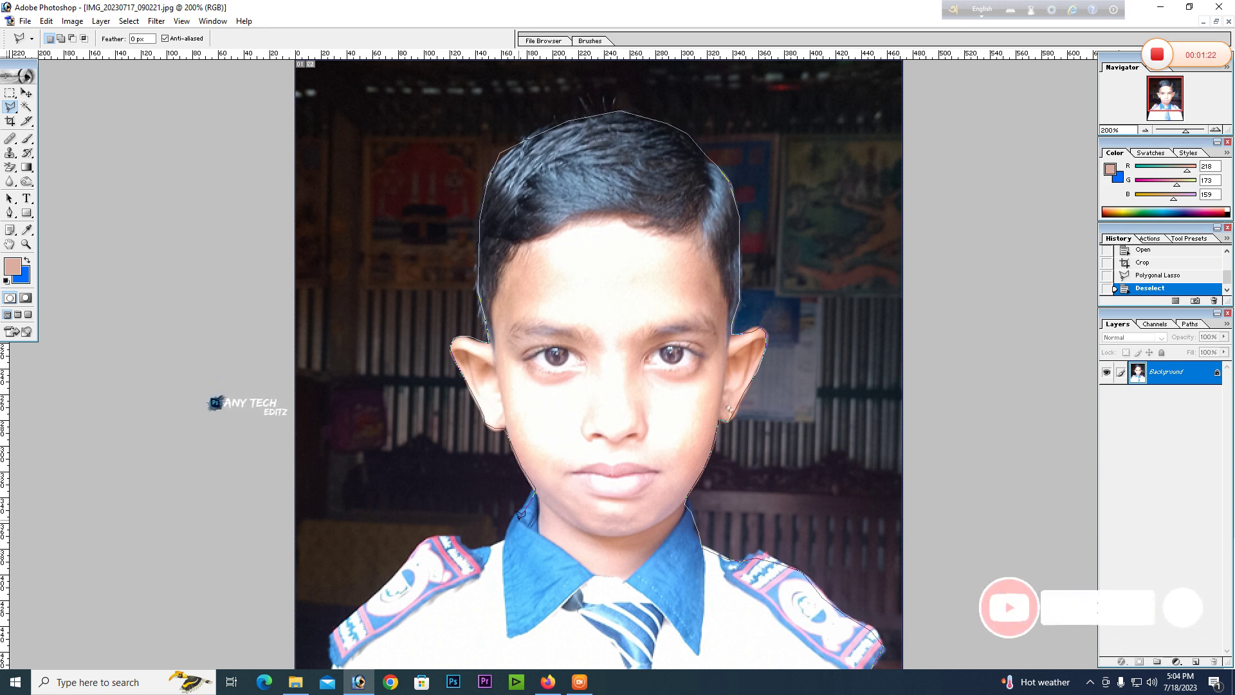
{"action": "left_click", "coordinate": [510, 535]}
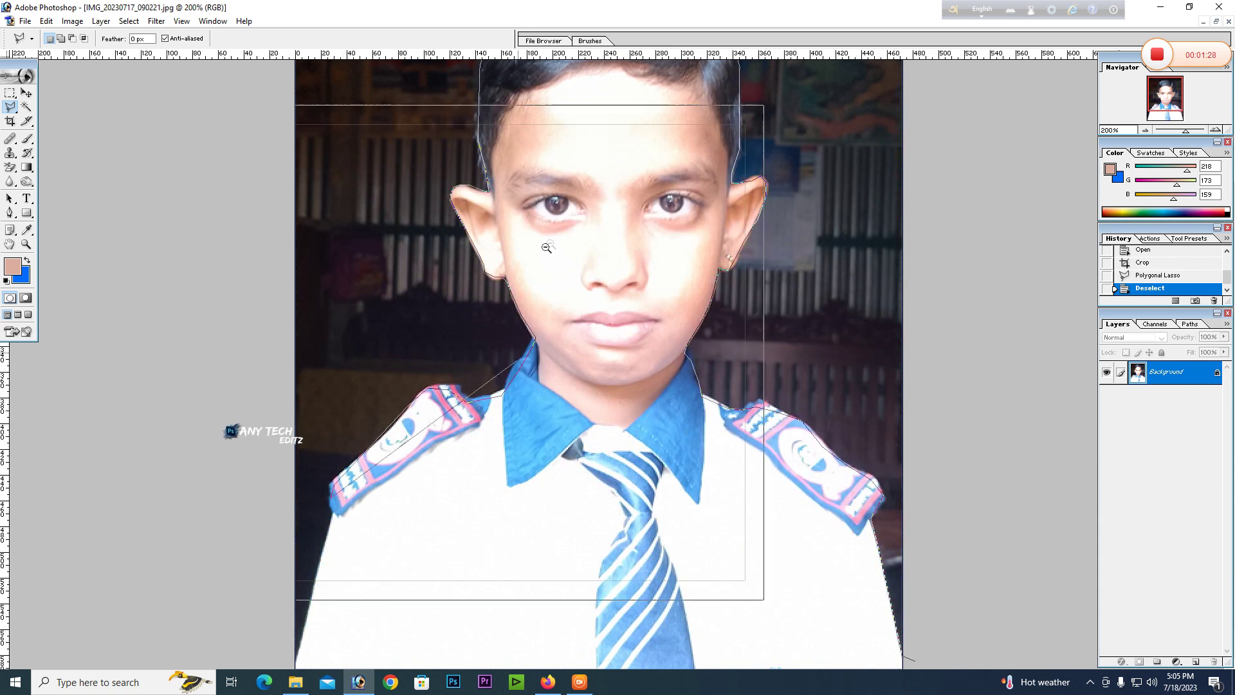
{"action": "key", "text": "ctrl+minus"}
Extend the lasso along the photo's bottom edge and close it around the boy.
{"action": "left_click", "coordinate": [407, 511]}
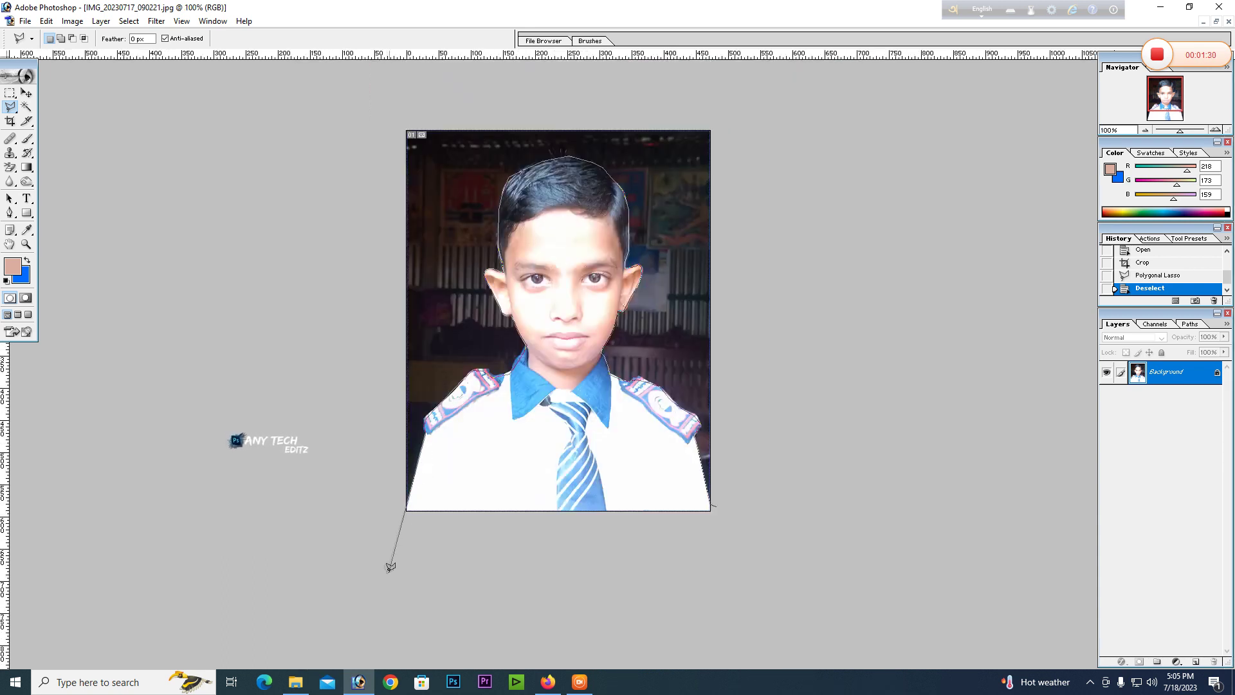
{"action": "left_click", "coordinate": [384, 592]}
{"action": "double_click", "coordinate": [799, 538]}
Feather the selection, invert it onto the background, and start brushing across it.
{"action": "right_click", "coordinate": [622, 361]}
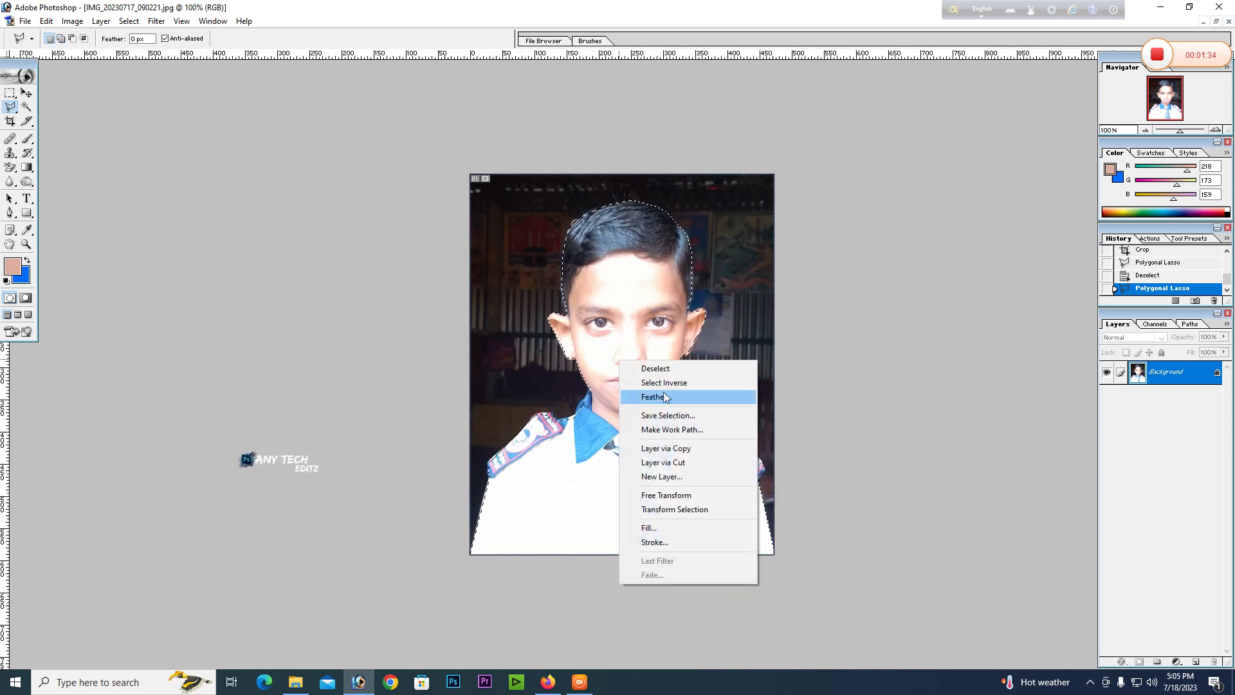
{"action": "left_click", "coordinate": [662, 394]}
{"action": "key", "text": "Return"}
{"action": "key", "text": "ctrl+shift+i"}
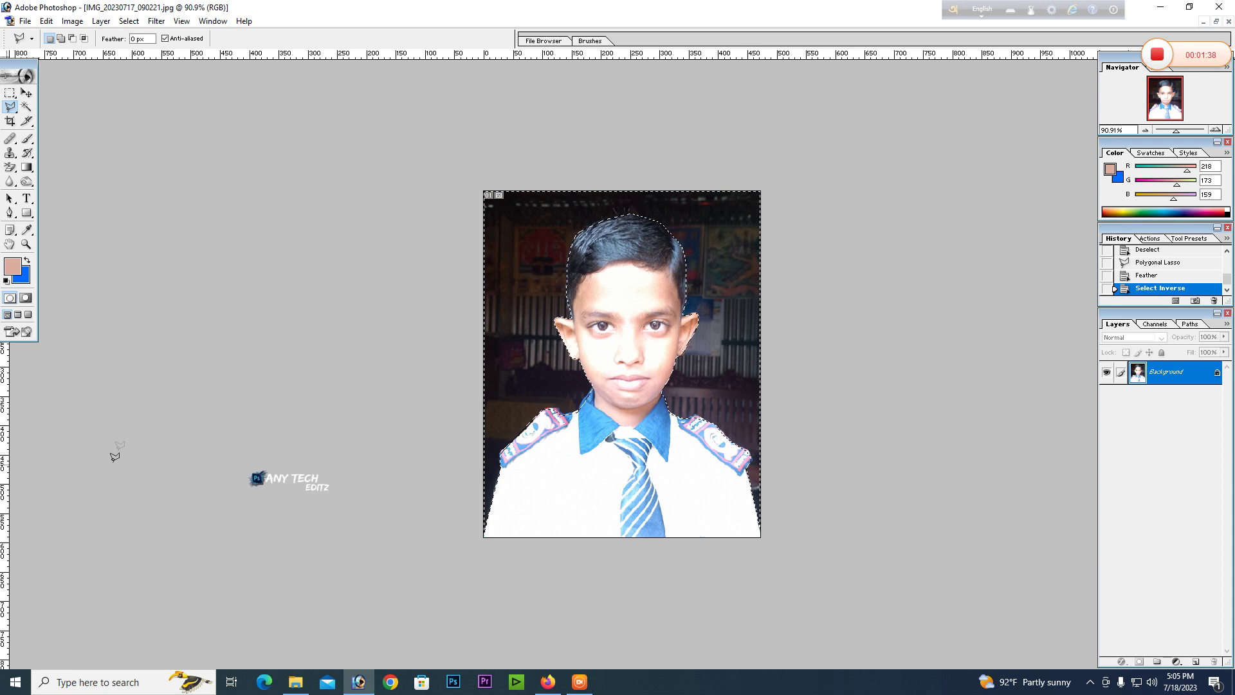
{"action": "left_click", "coordinate": [27, 139]}
{"action": "left_click_drag", "start_coordinate": [482, 184], "coordinate": [824, 188]}
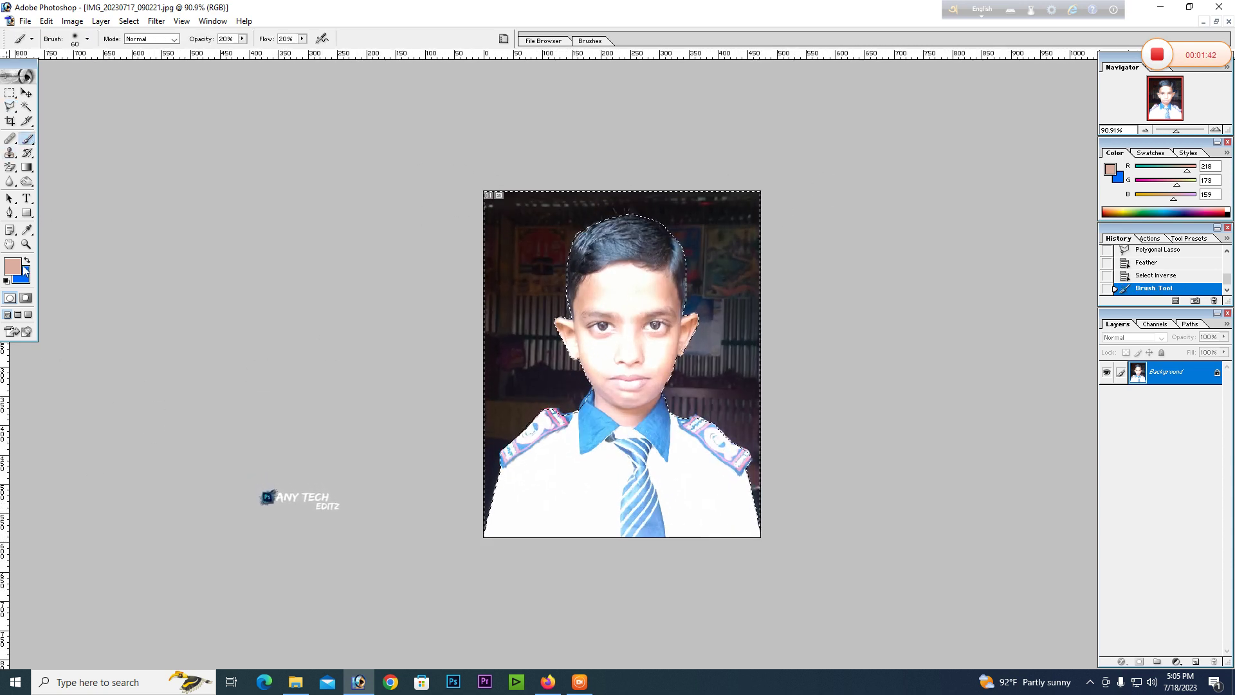
Set the brush colour to blue with opacity and flow at 100%.
{"action": "key", "text": "x"}
{"action": "left_click", "coordinate": [243, 39]}
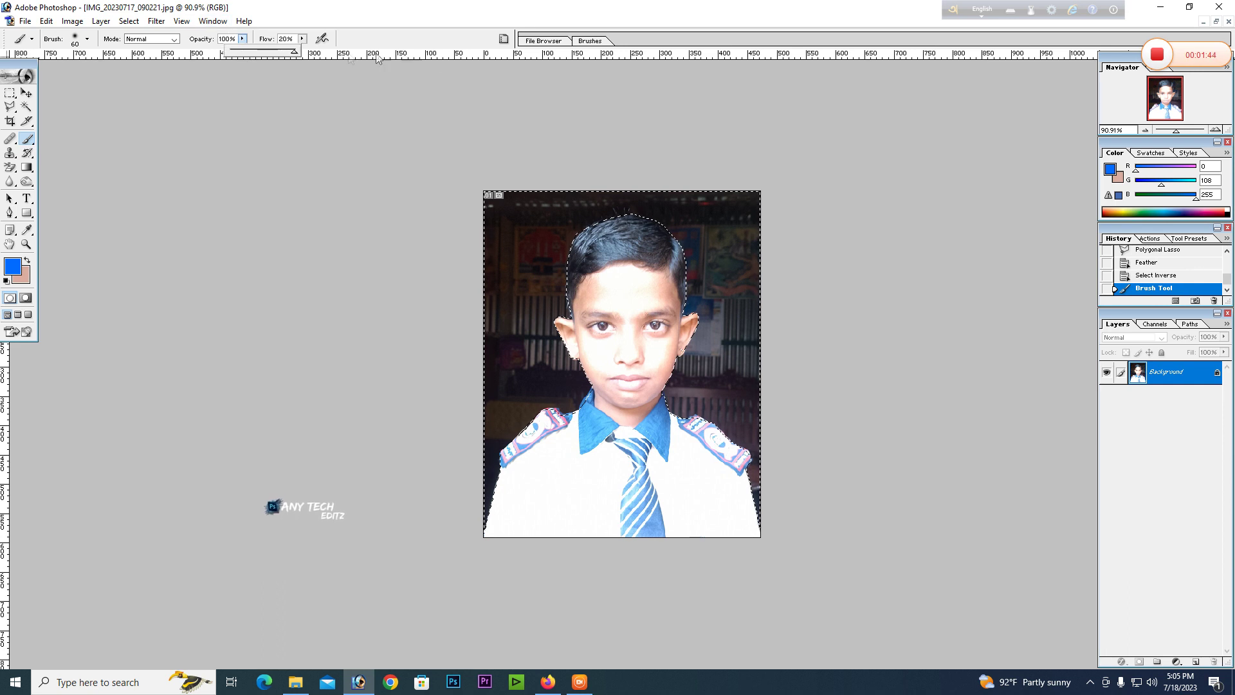
{"action": "left_click_drag", "start_coordinate": [243, 51], "coordinate": [302, 52]}
{"action": "left_click", "coordinate": [302, 39]}
{"action": "left_click_drag", "start_coordinate": [297, 51], "coordinate": [357, 52]}
Paint the top, left-of-head and collar background areas blue, then deselect.
{"action": "mouse_move", "coordinate": [763, 215]}
{"action": "left_mouse_down"}
{"action": "mouse_move", "coordinate": [489, 215]}
{"action": "mouse_move", "coordinate": [739, 248]}
{"action": "mouse_move", "coordinate": [758, 476]}
{"action": "left_mouse_up"}
{"action": "key", "text": "bracketright"}
{"action": "key", "text": "bracketright"}
{"action": "key", "text": "bracketright"}
{"action": "key", "text": "bracketright"}
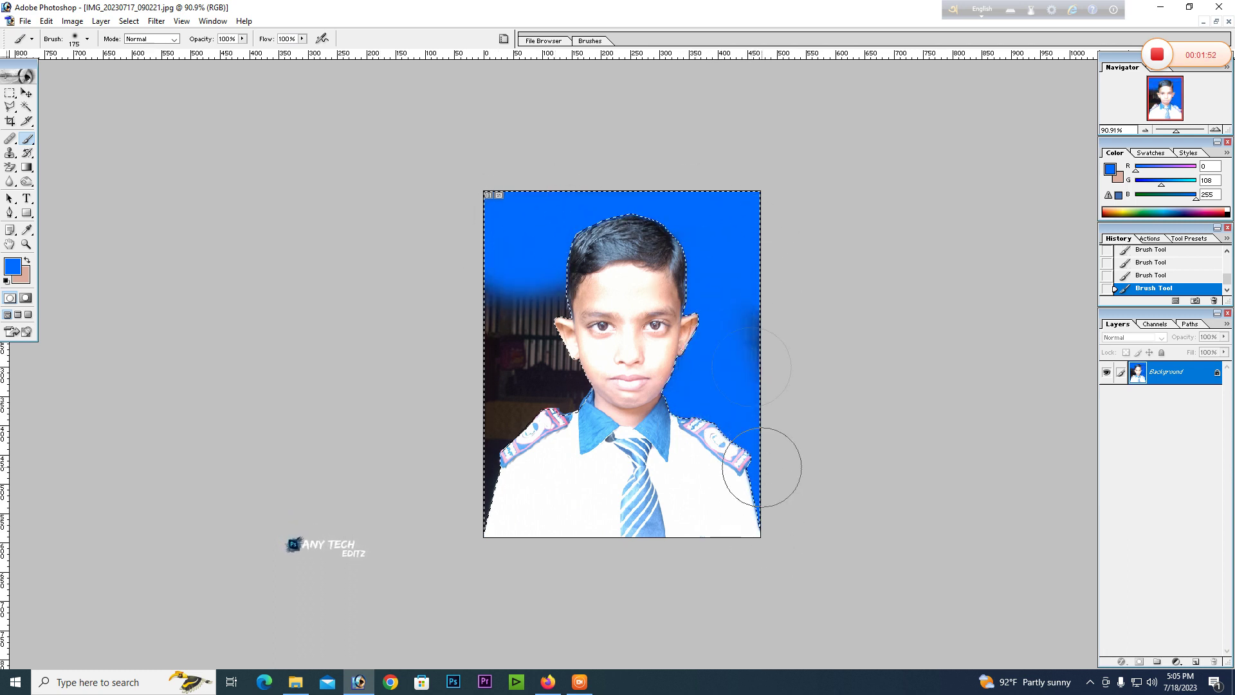
{"action": "left_click_drag", "start_coordinate": [528, 277], "coordinate": [508, 328]}
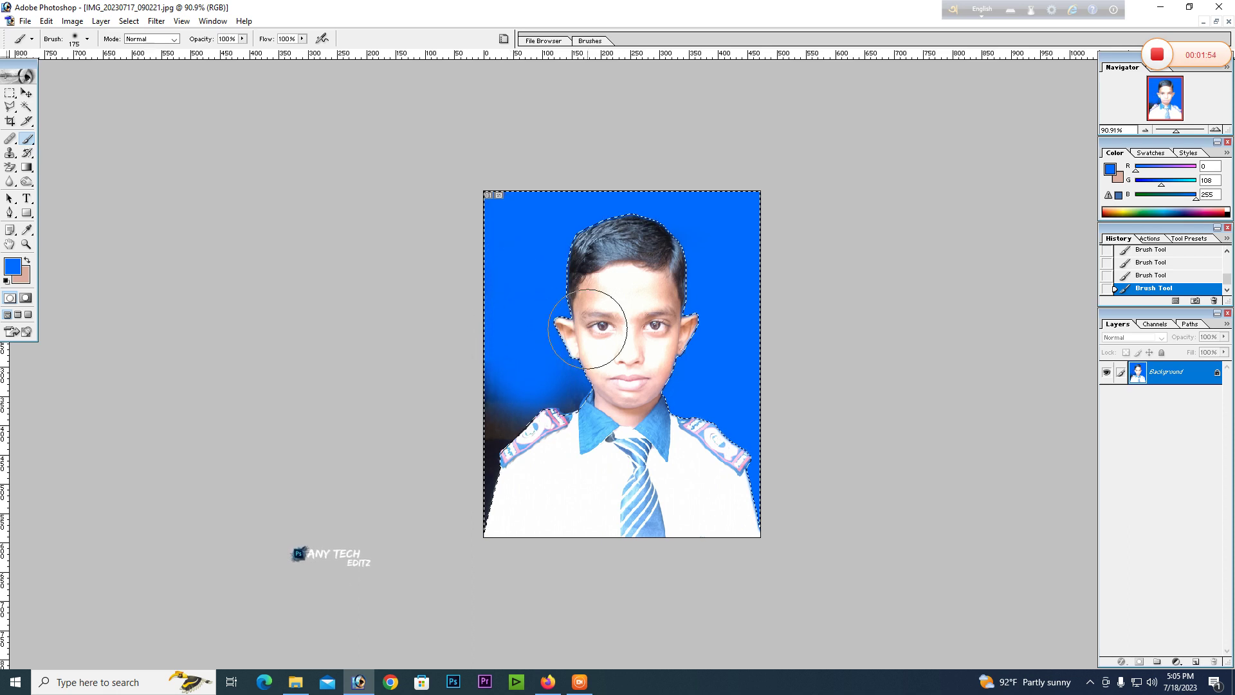
{"action": "left_click_drag", "start_coordinate": [579, 383], "coordinate": [508, 412]}
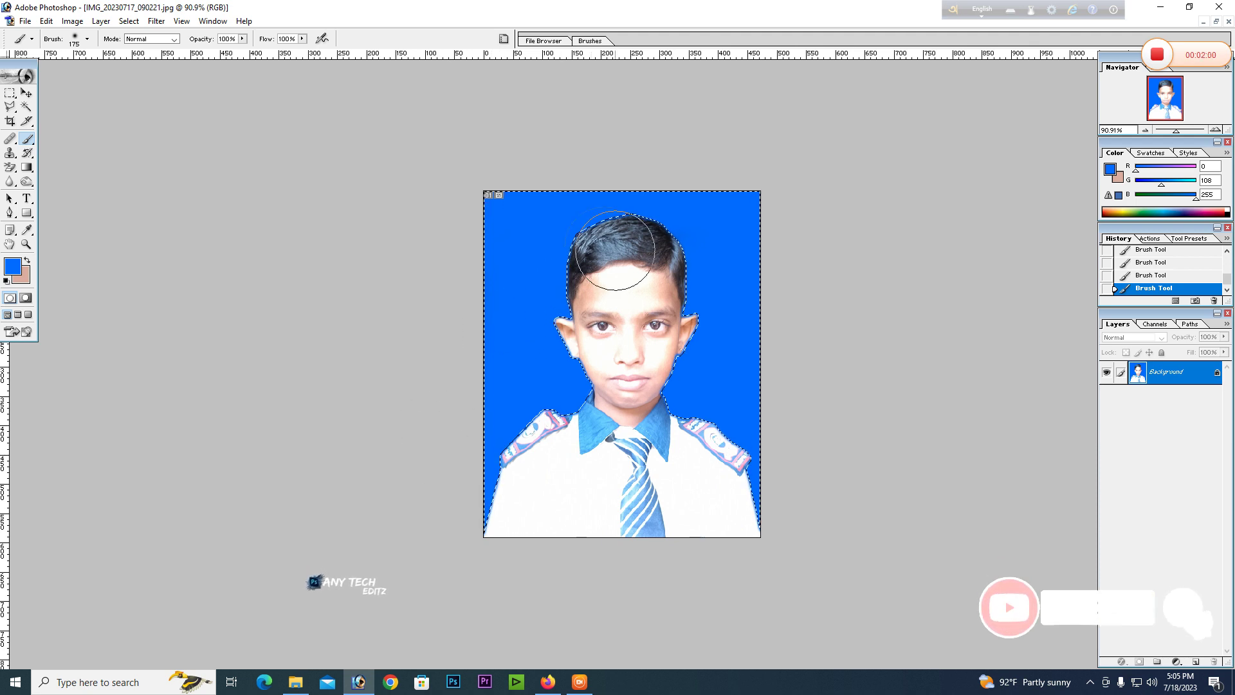
{"action": "key", "text": "v"}
{"action": "key", "text": "ctrl+d"}
{"action": "scroll", "coordinate": [634, 397], "scroll_direction": "down", "scroll_amount": 3}
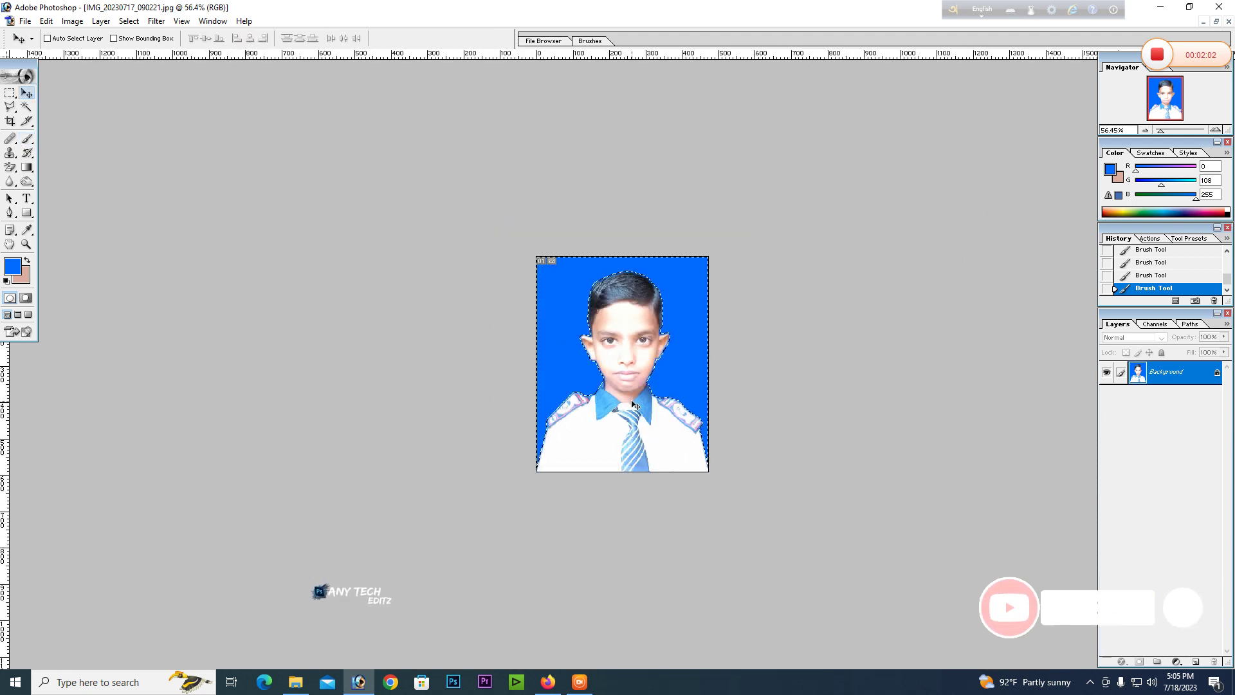
{"action": "scroll", "coordinate": [634, 397], "scroll_direction": "up", "scroll_amount": 2}
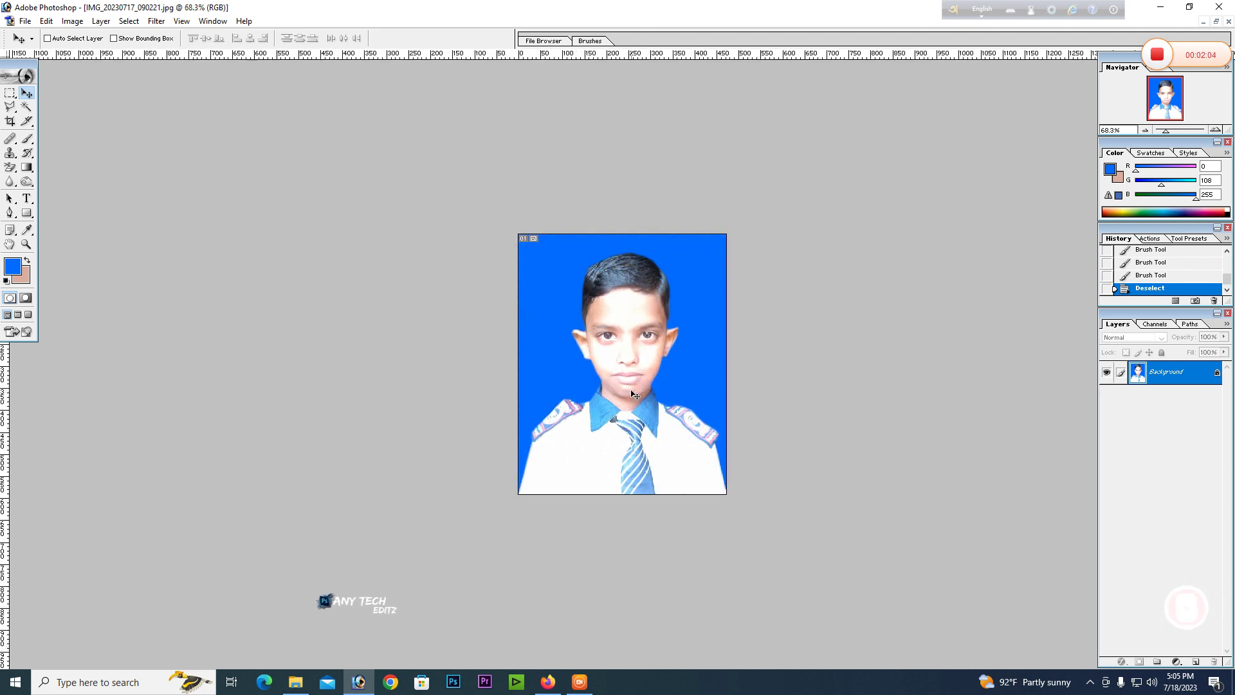
{"action": "scroll", "coordinate": [632, 388], "scroll_direction": "up", "scroll_amount": 1}
Free Transform the whole image to about 109% and deselect.
{"action": "key", "text": "ctrl+a"}
{"action": "key", "text": "ctrl+t"}
{"action": "left_click_drag", "start_coordinate": [772, 198], "coordinate": [774, 175]}
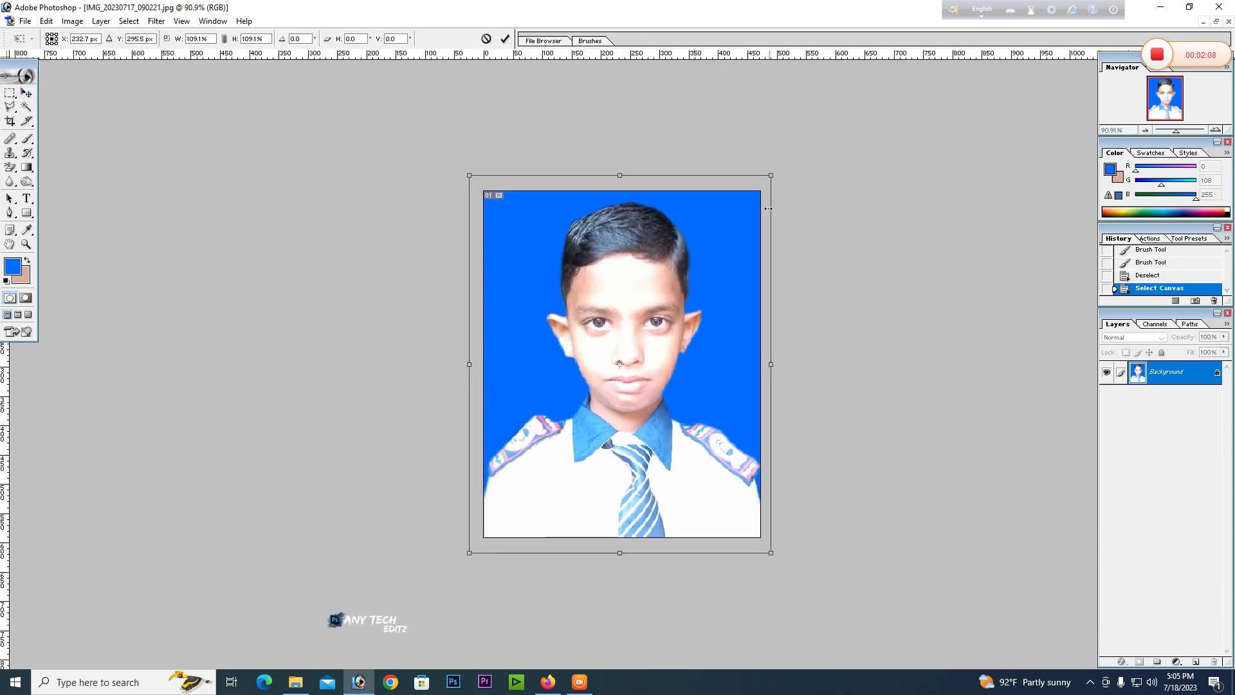
{"action": "key", "text": "Return"}
{"action": "scroll", "coordinate": [736, 395], "scroll_direction": "down", "scroll_amount": 4}
{"action": "key", "text": "ctrl+d"}
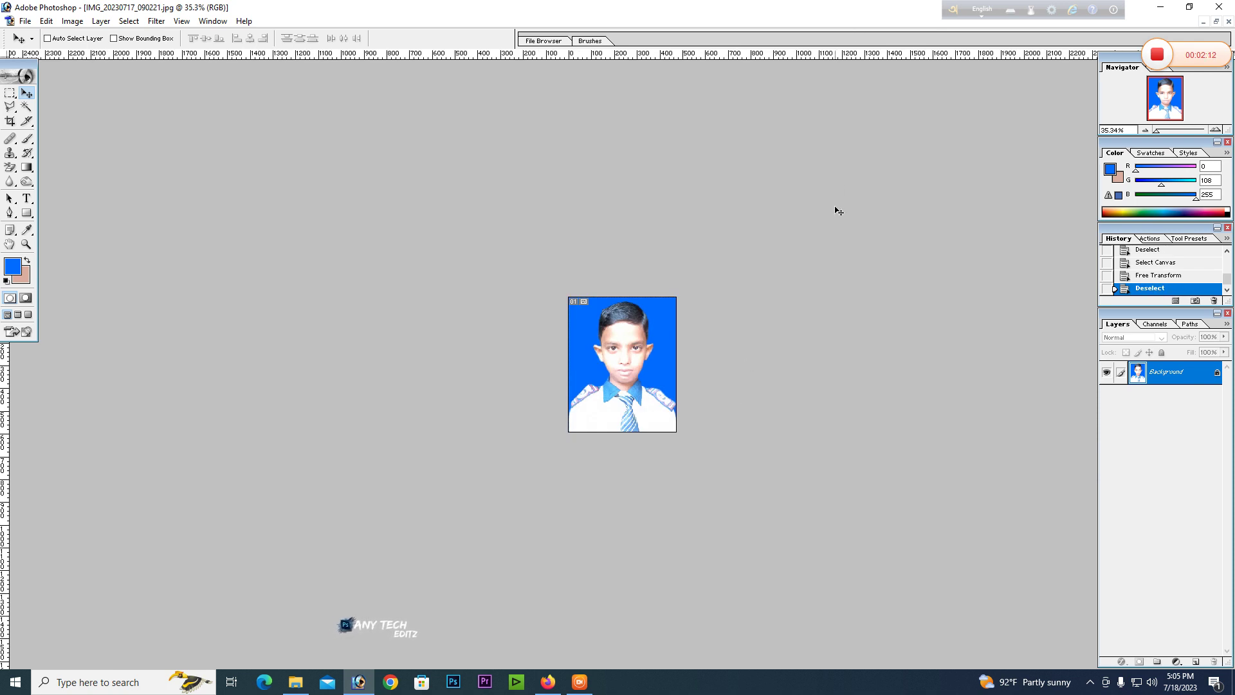
{"action": "scroll", "coordinate": [783, 276], "scroll_direction": "up", "scroll_amount": 2}
{"action": "scroll", "coordinate": [734, 293], "scroll_direction": "up", "scroll_amount": 3}
{"action": "scroll", "coordinate": [720, 283], "scroll_direction": "up", "scroll_amount": 2}
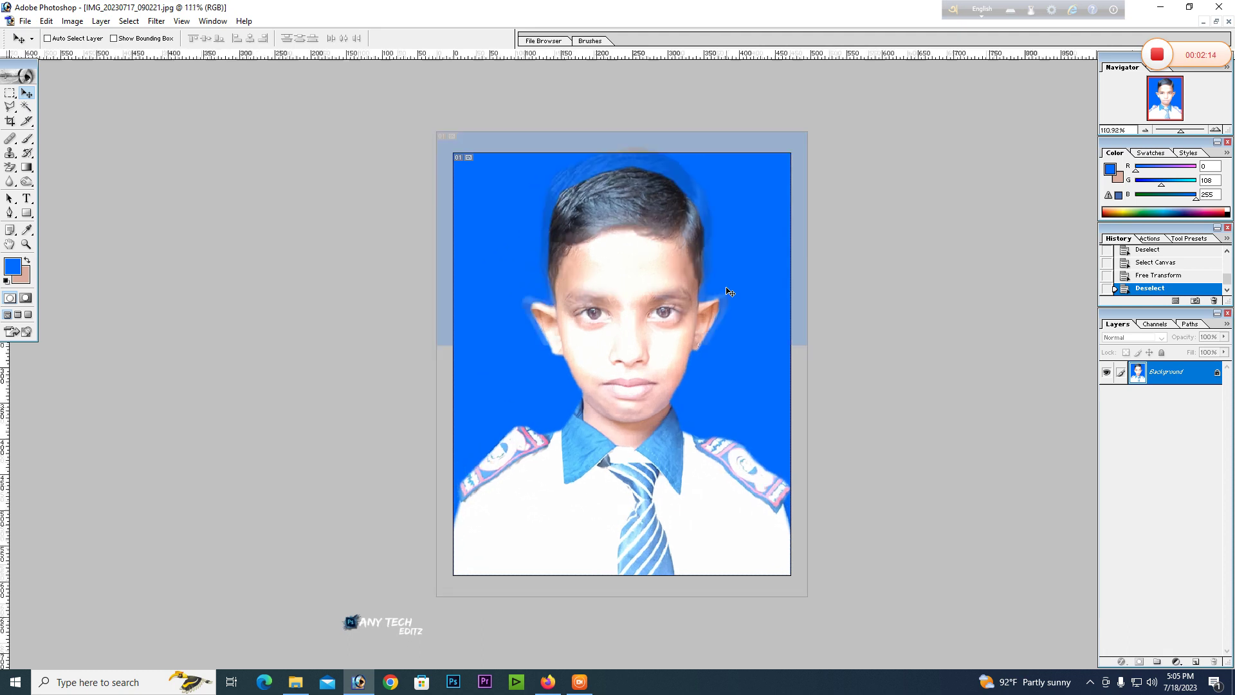
{"action": "scroll", "coordinate": [707, 275], "scroll_direction": "up", "scroll_amount": 1}
Darken the hair on top of the head with the Burn tool and sample a skin tone.
{"action": "key", "text": "o"}
{"action": "left_click_drag", "start_coordinate": [641, 178], "coordinate": [730, 186]}
{"action": "mouse_move", "coordinate": [620, 168]}
{"action": "left_mouse_down"}
{"action": "mouse_move", "coordinate": [567, 196]}
{"action": "mouse_move", "coordinate": [644, 175]}
{"action": "left_mouse_up"}
{"action": "key", "text": "i"}
{"action": "left_click", "coordinate": [708, 234]}
{"action": "left_click", "coordinate": [27, 183]}
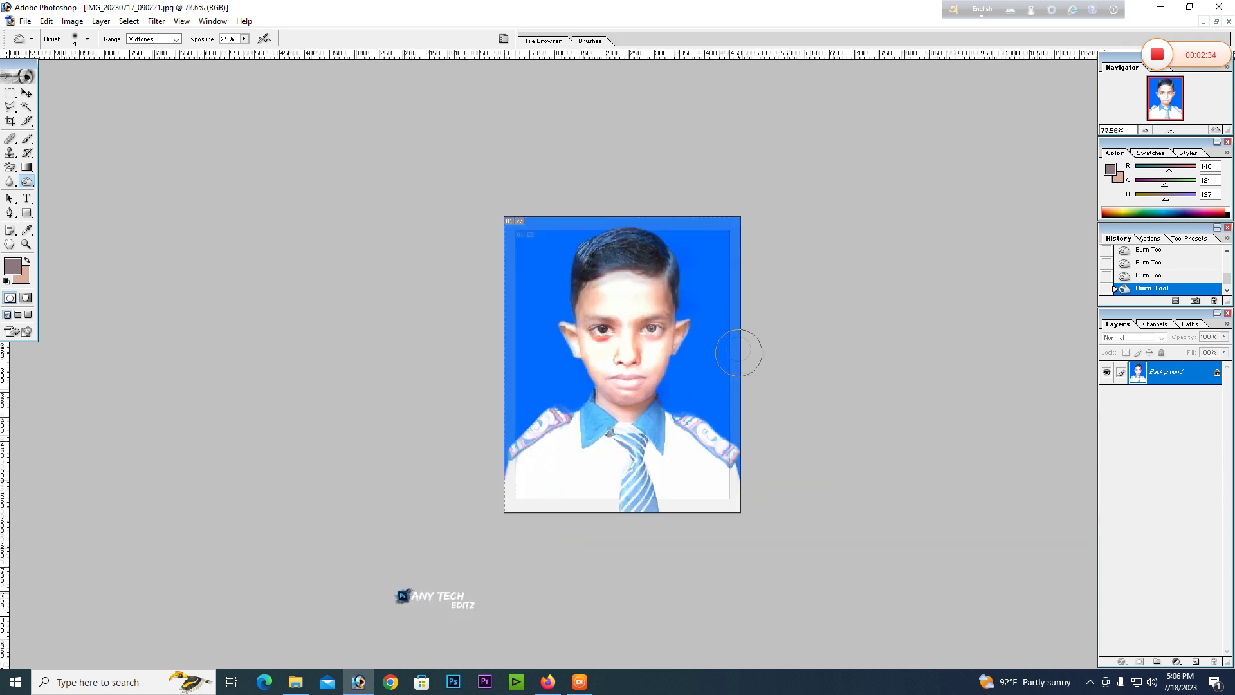
In Levels, move the midtone input to 0.75 on the boy's photo.
{"action": "left_click", "coordinate": [664, 335]}
{"action": "scroll", "coordinate": [665, 335], "scroll_direction": "down", "scroll_amount": 2}
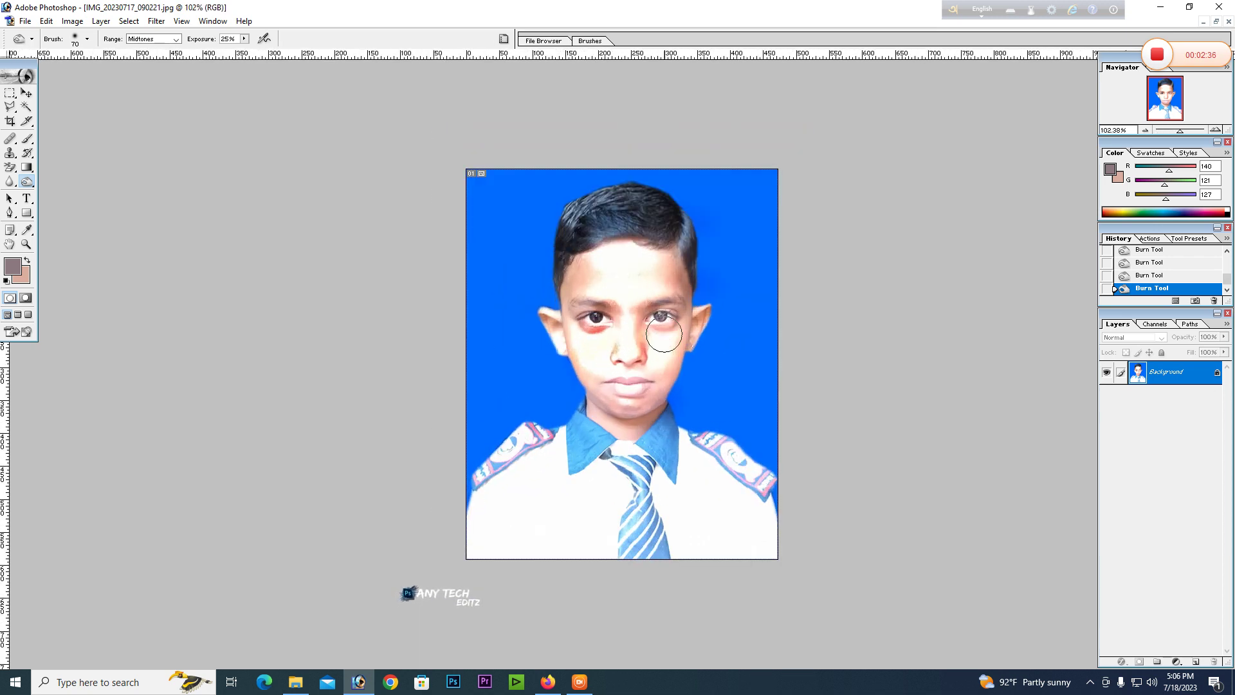
{"action": "key", "text": "ctrl+l"}
{"action": "left_click_drag", "start_coordinate": [323, 505], "coordinate": [315, 504]}
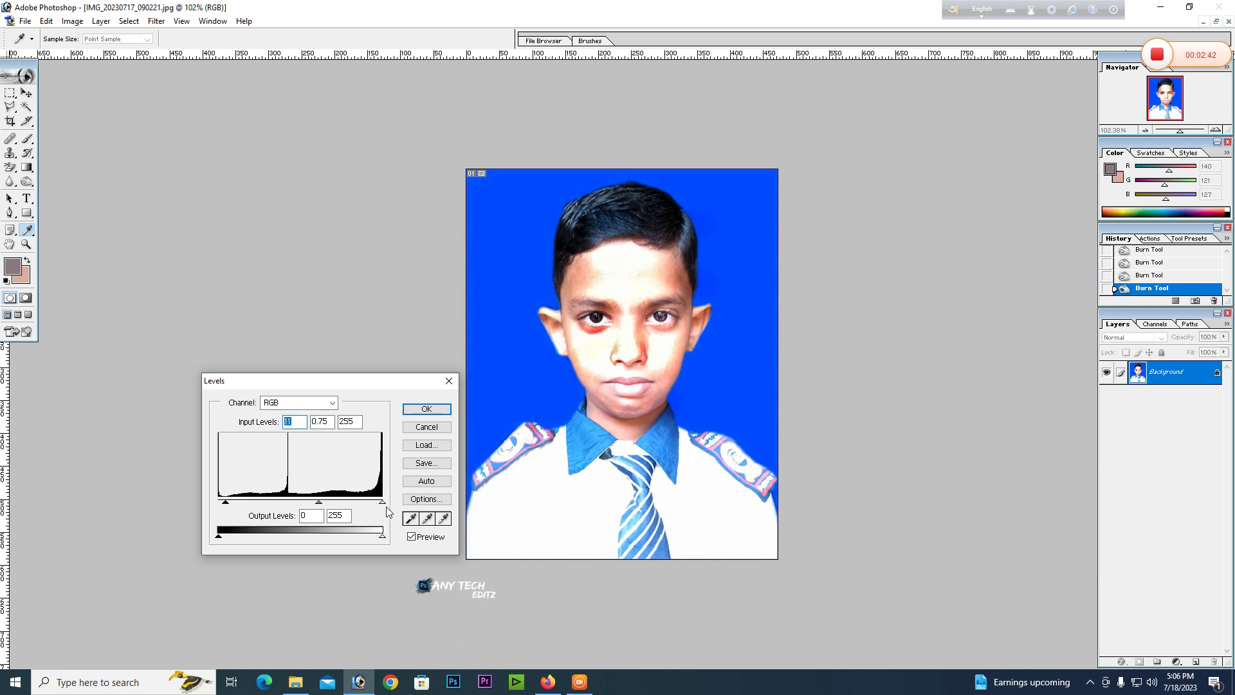
Apply the Levels change, then undo a stray white brush stroke.
{"action": "key", "text": "Return"}
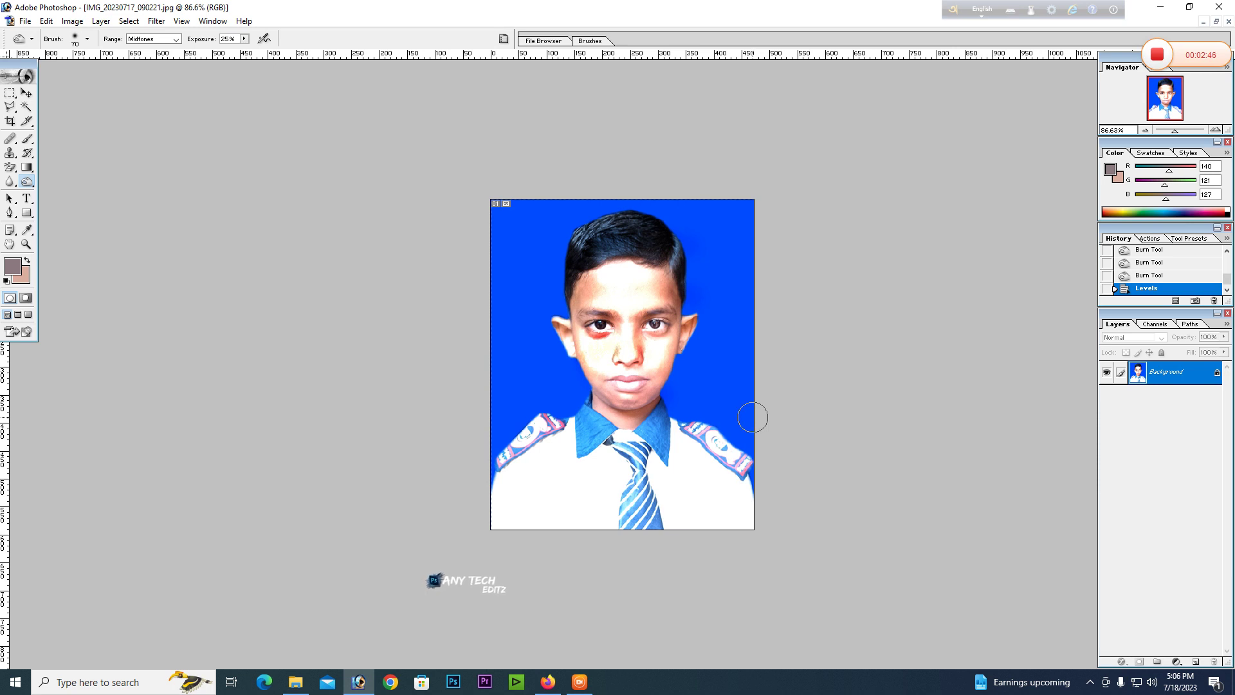
{"action": "key", "text": "v"}
{"action": "scroll", "coordinate": [629, 337], "scroll_direction": "up", "scroll_amount": 1}
{"action": "key", "text": "b"}
{"action": "left_click", "coordinate": [623, 273], "text": "alt"}
{"action": "key", "text": "bracketleft"}
{"action": "key", "text": "bracketleft"}
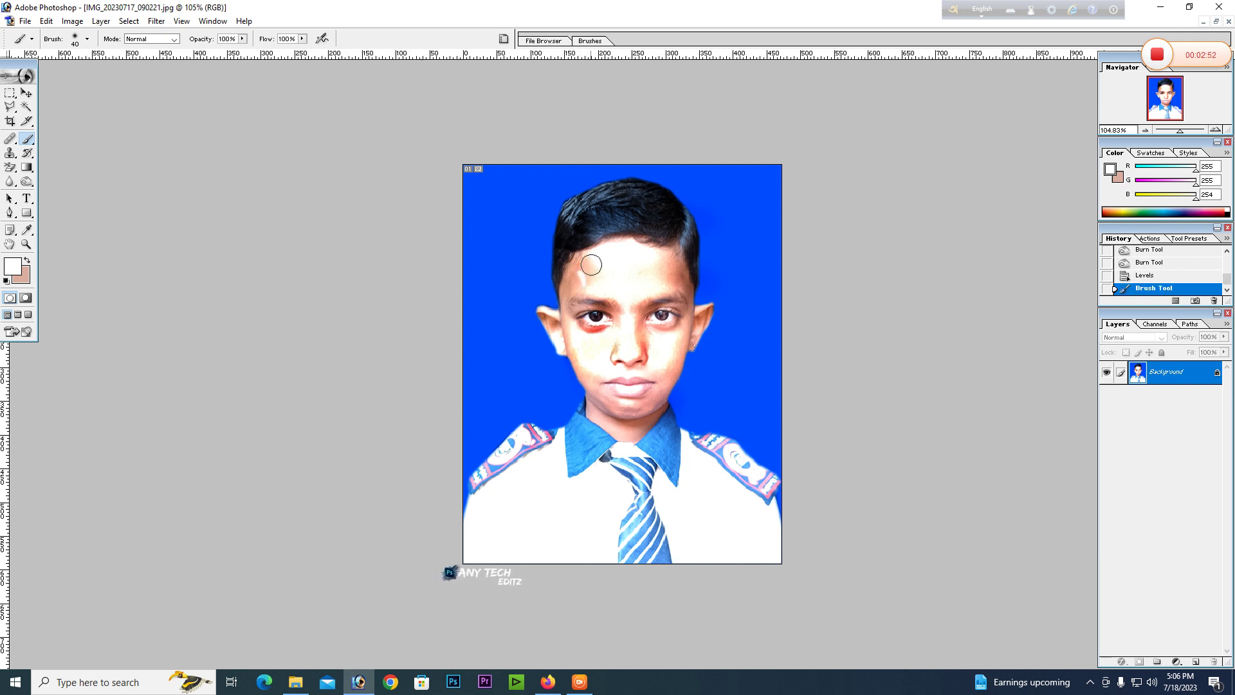
{"action": "key", "text": "ctrl+z"}
{"action": "scroll", "coordinate": [669, 324], "scroll_direction": "down", "scroll_amount": 2}
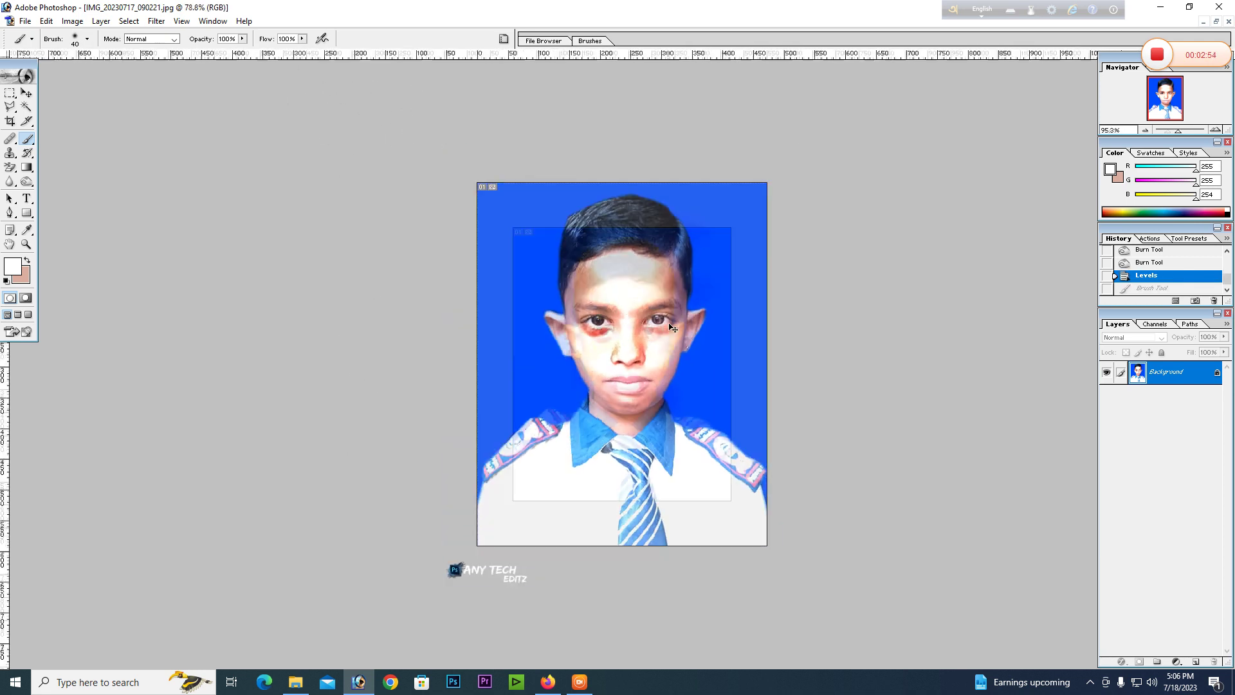
{"action": "scroll", "coordinate": [669, 323], "scroll_direction": "up", "scroll_amount": 1}
Restore the document window and bring up the Open dialog on Downloads.
{"action": "key", "text": "c"}
{"action": "scroll", "coordinate": [786, 342], "scroll_direction": "down", "scroll_amount": 1}
{"action": "scroll", "coordinate": [862, 329], "scroll_direction": "up", "scroll_amount": 2}
{"action": "scroll", "coordinate": [863, 328], "scroll_direction": "down", "scroll_amount": 2}
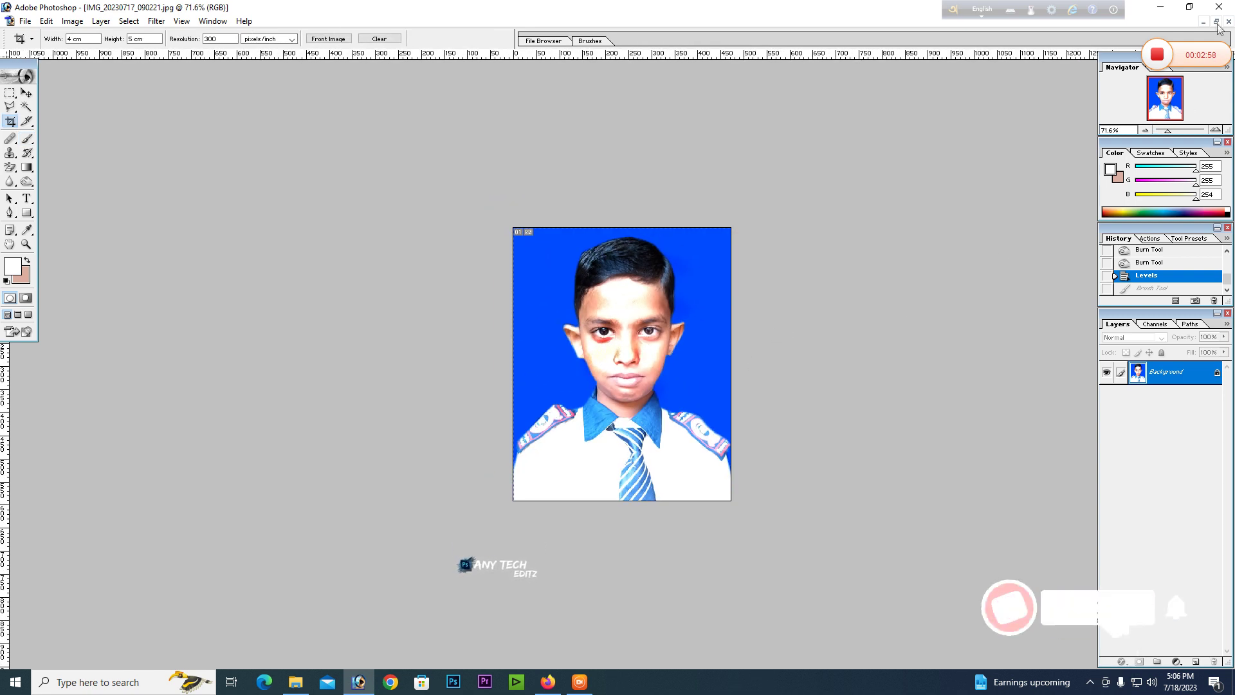
{"action": "left_click", "coordinate": [1216, 22]}
{"action": "double_click", "coordinate": [416, 268]}
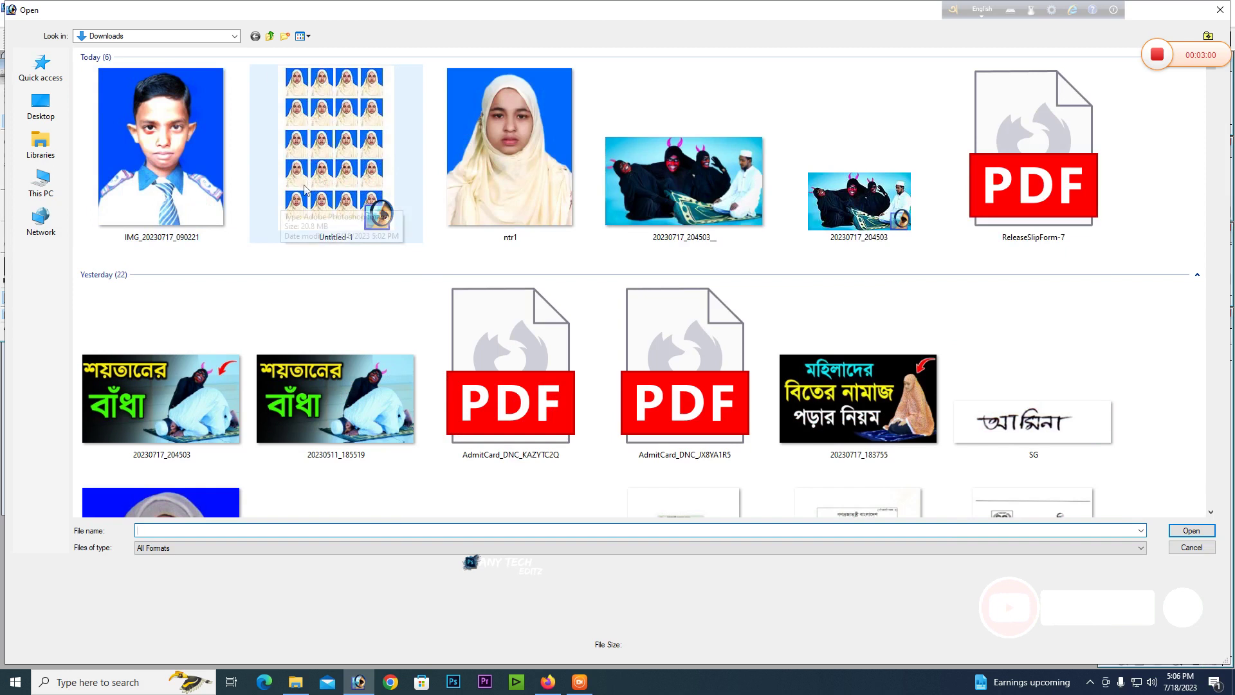
Open Untitled-1 and delete its lower rows, keeping the top four photos.
{"action": "double_click", "coordinate": [315, 139]}
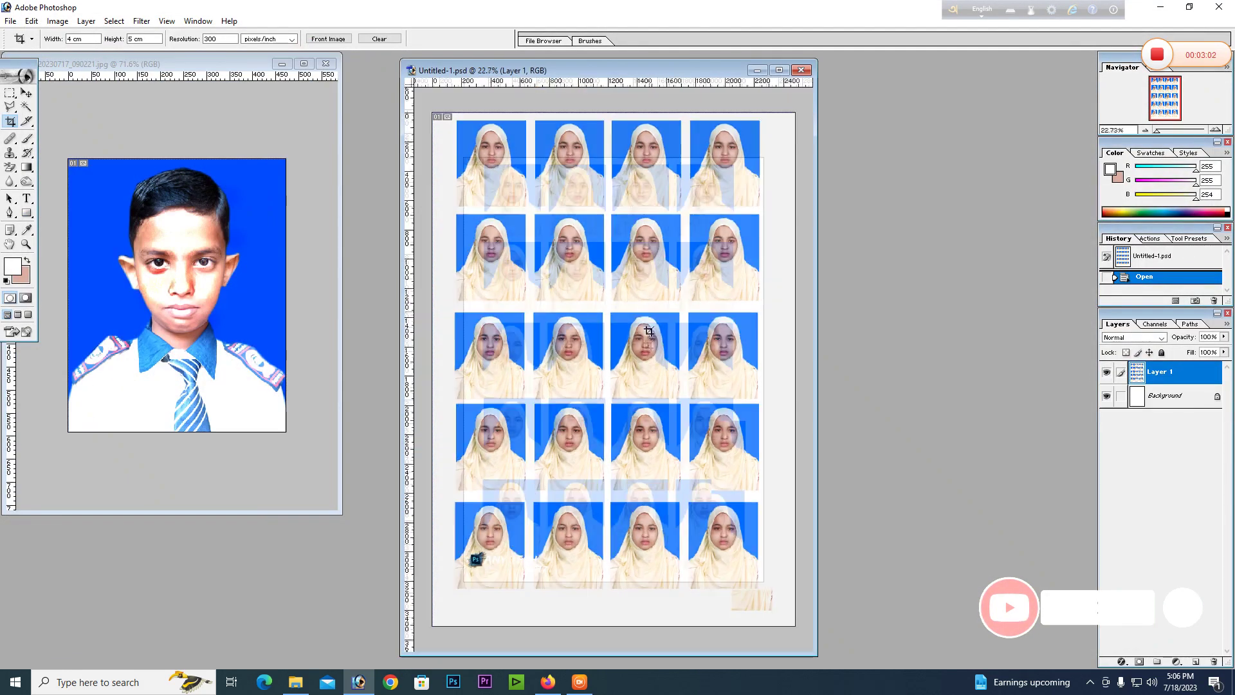
{"action": "key", "text": "m"}
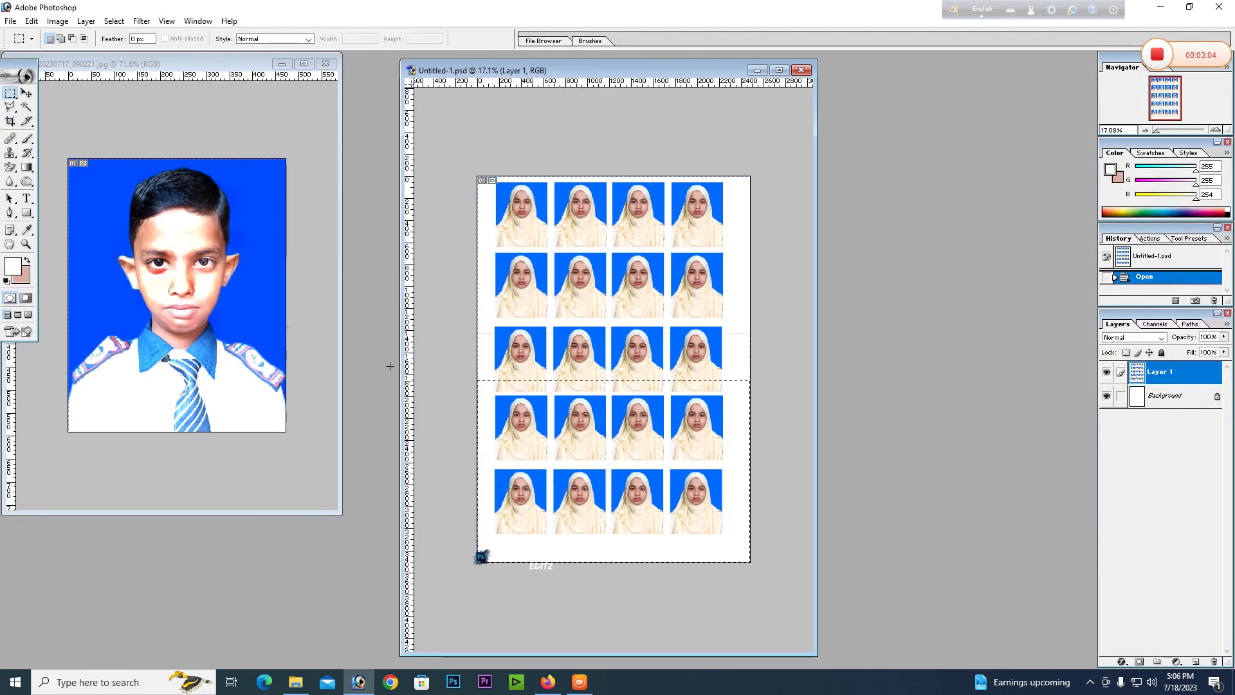
{"action": "left_click_drag", "start_coordinate": [174, 232], "coordinate": [171, 252]}
{"action": "key", "text": "Delete"}
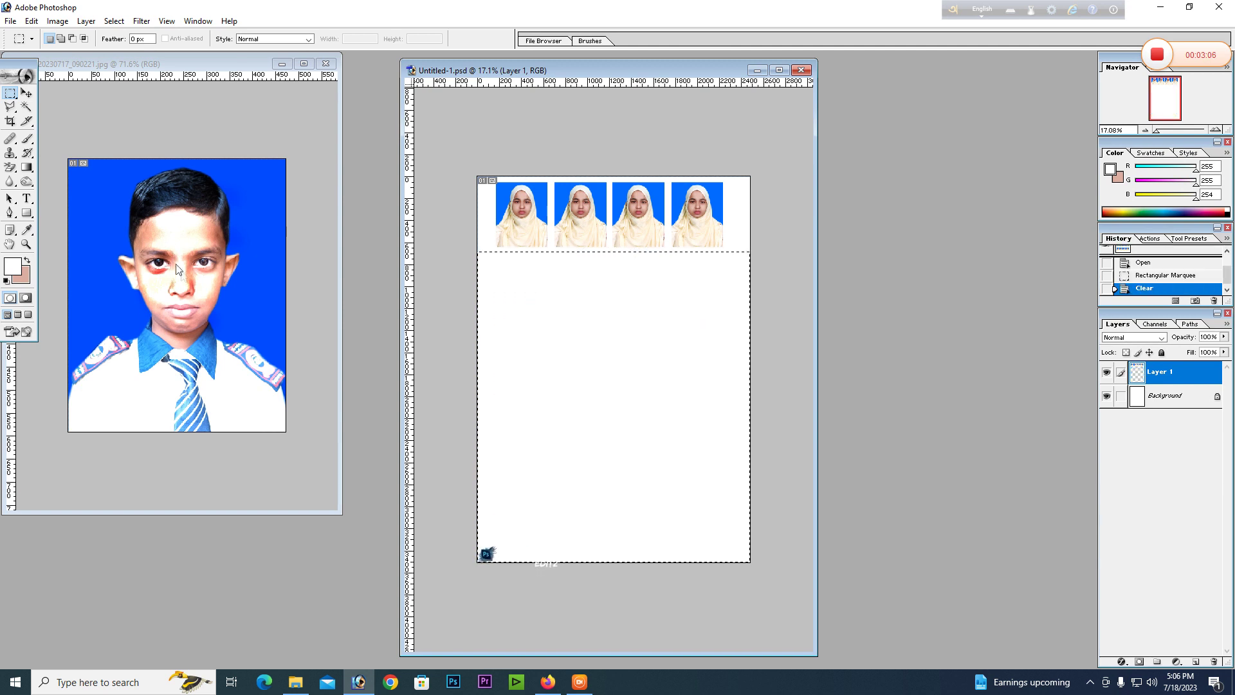
{"action": "key", "text": "ctrl+d"}
Drag a copy of the boy's photo onto the sheet, undo the moves, and return to his photo.
{"action": "key", "text": "v"}
{"action": "mouse_move", "coordinate": [210, 304]}
{"action": "left_mouse_down"}
{"action": "mouse_move", "coordinate": [559, 320]}
{"action": "mouse_move", "coordinate": [540, 295]}
{"action": "mouse_move", "coordinate": [591, 295]}
{"action": "left_mouse_up"}
{"action": "key", "text": "ctrl+alt+z"}
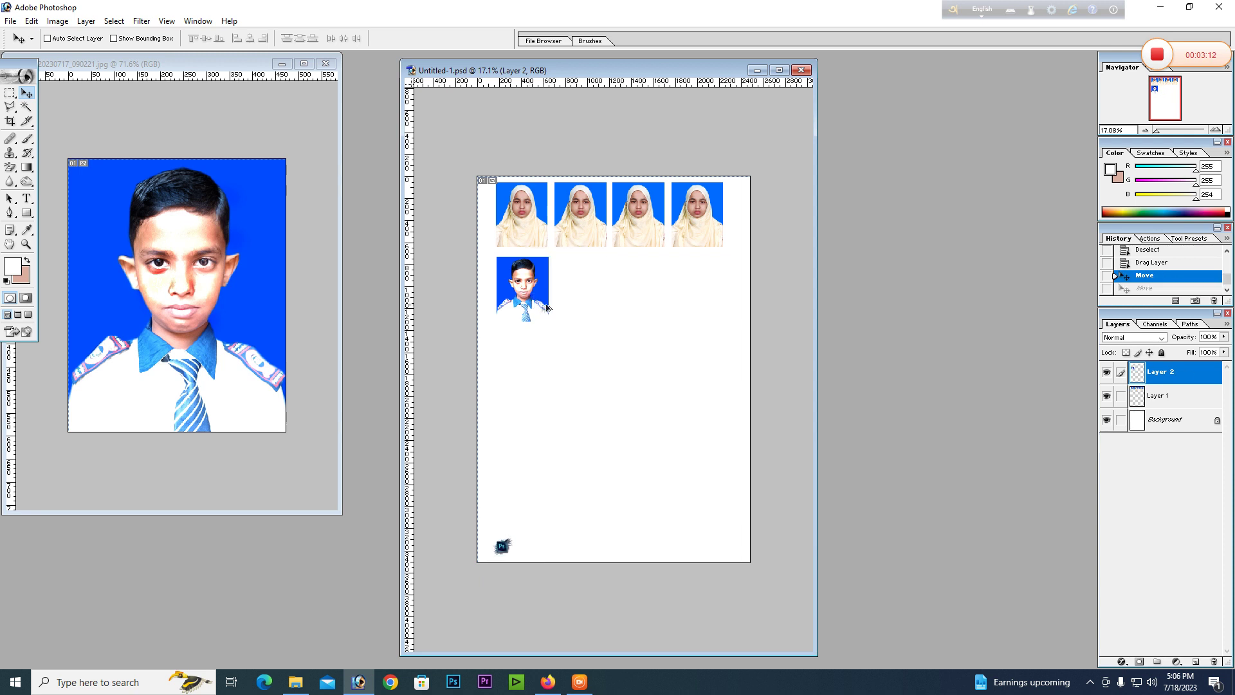
{"action": "key", "text": "ctrl+alt+z"}
{"action": "key", "text": "ctrl+alt+z"}
{"action": "left_click", "coordinate": [176, 297]}
Magic Wand the background, feather it 2 px, and fill it light blue.
{"action": "key", "text": "w"}
{"action": "left_click", "coordinate": [122, 242]}
{"action": "key", "text": "ctrl+alt+d"}
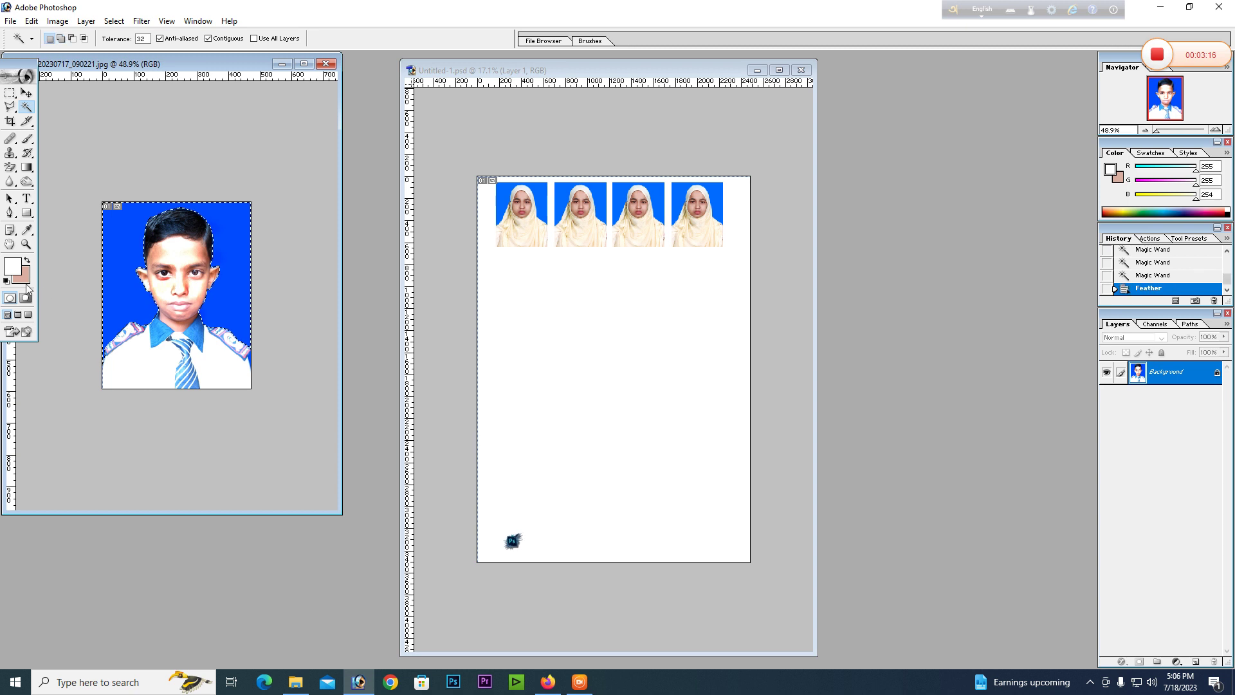
{"action": "left_click", "coordinate": [21, 275]}
{"action": "left_click", "coordinate": [972, 197]}
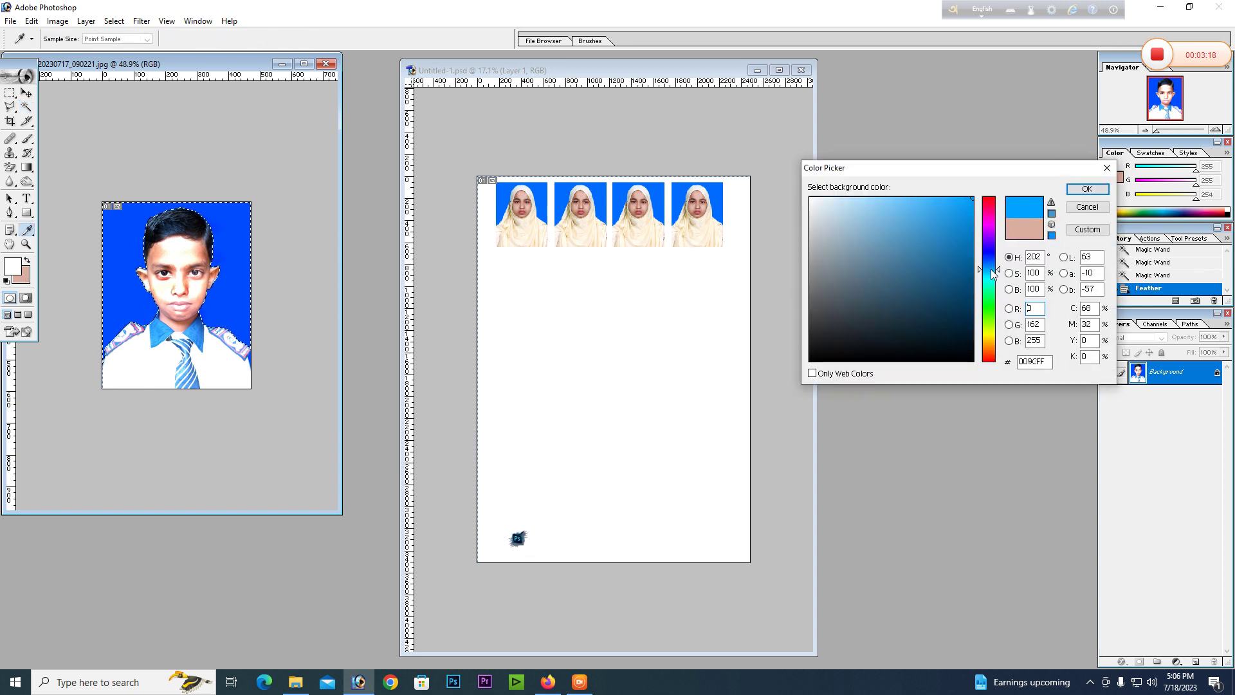
{"action": "key", "text": "Return"}
{"action": "key", "text": "ctrl+BackSpace"}
{"action": "key", "text": "ctrl+d"}
Copy the recoloured photo onto the sheet, merge the copies, and close the boy's document.
{"action": "key", "text": "v"}
{"action": "left_click_drag", "start_coordinate": [198, 326], "coordinate": [704, 286]}
{"action": "key", "text": "ctrl+e"}
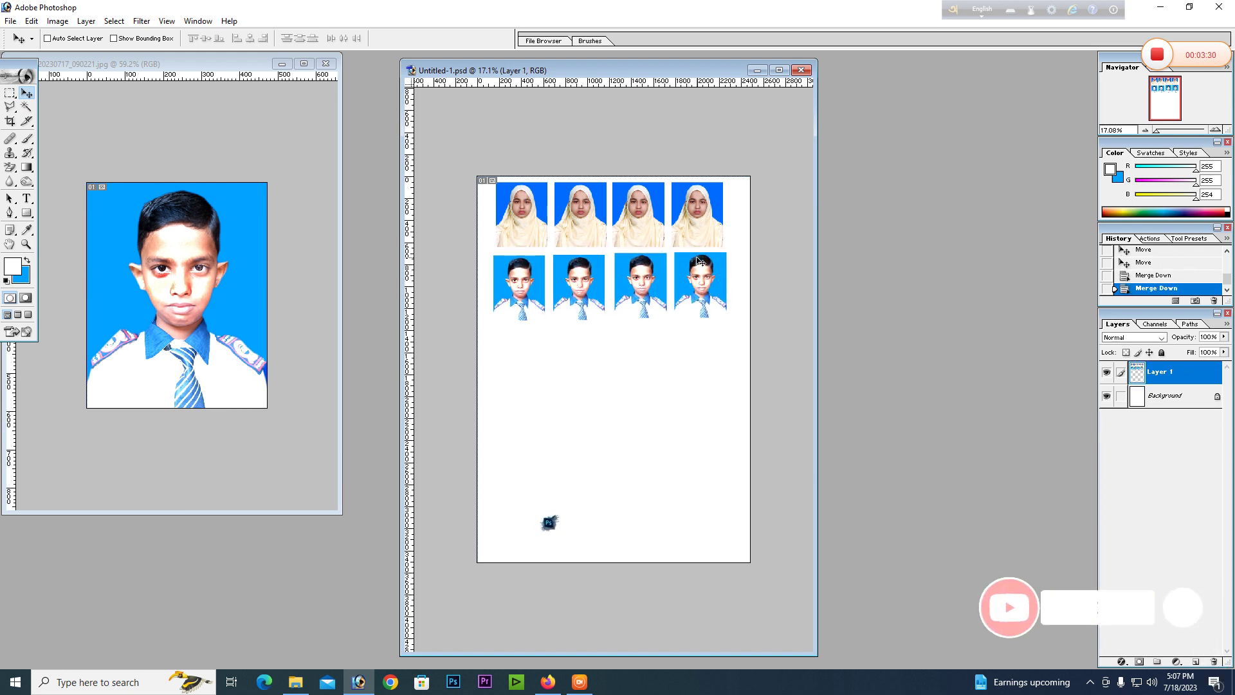
{"action": "key", "text": "ctrl+Tab"}
{"action": "key", "text": "ctrl+w"}
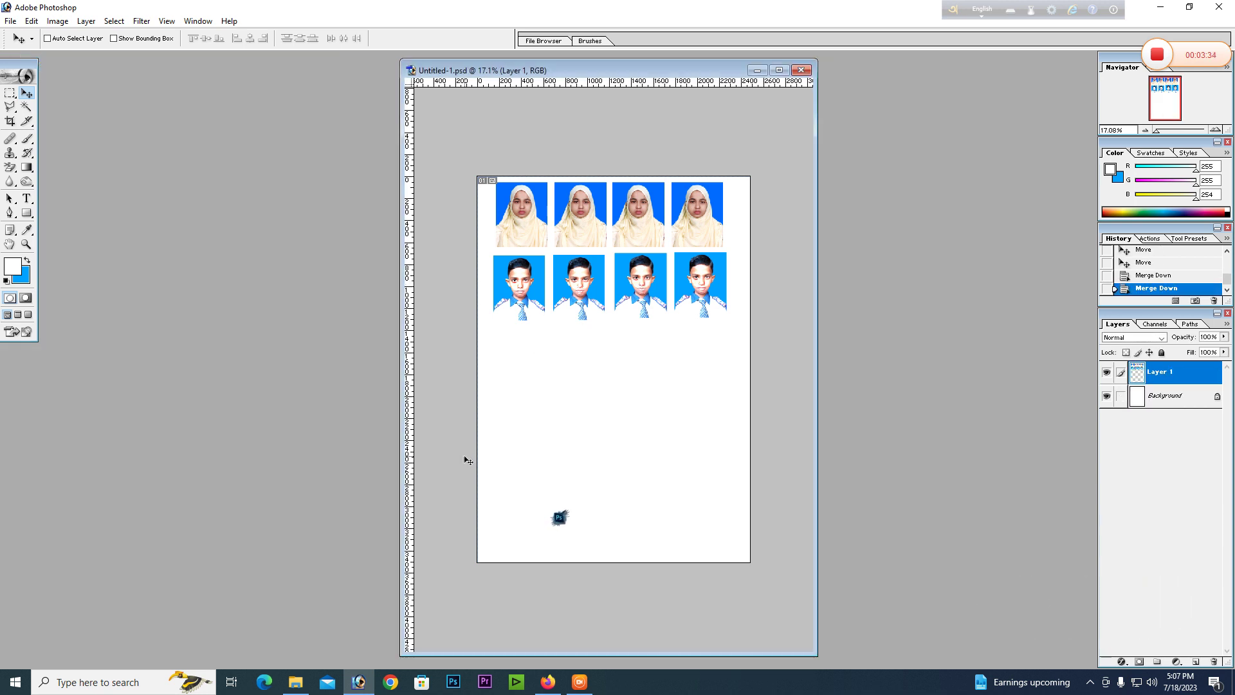
Save the Untitled-1 sheet as a JPEG, replacing the existing file.
{"action": "key", "text": "ctrl+s"}
{"action": "left_click", "coordinate": [244, 510]}
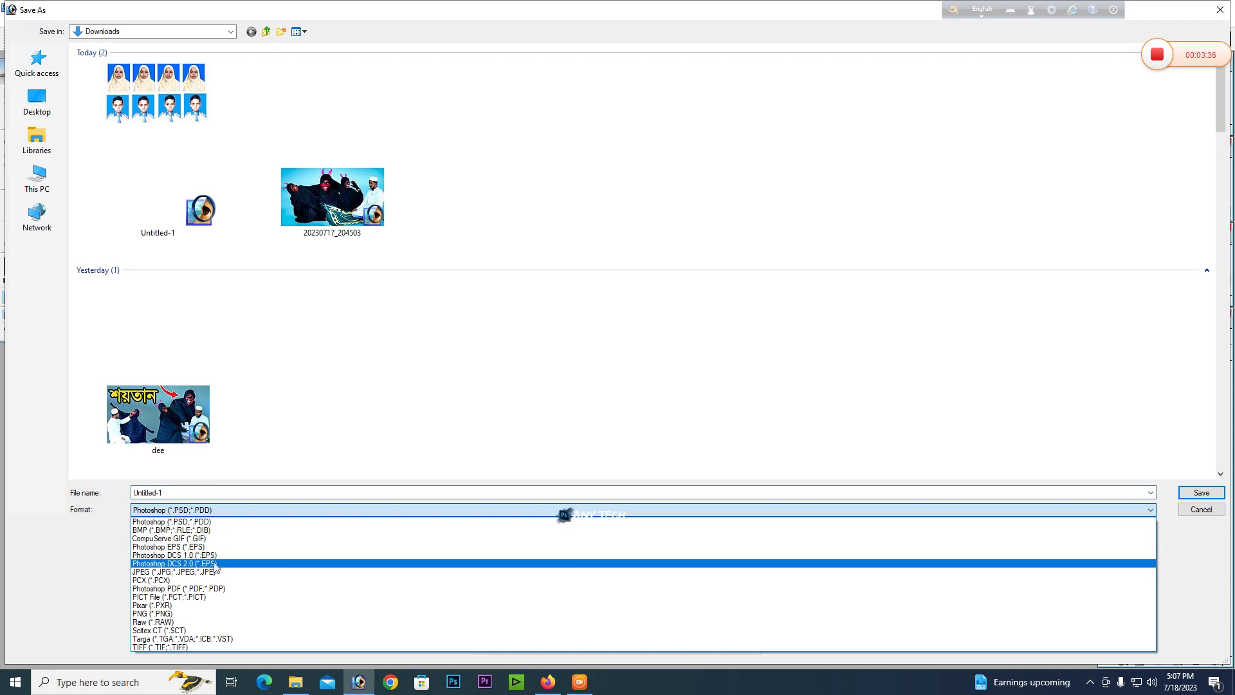
{"action": "left_click", "coordinate": [212, 571]}
{"action": "key", "text": "Return"}
{"action": "key", "text": "Return"}
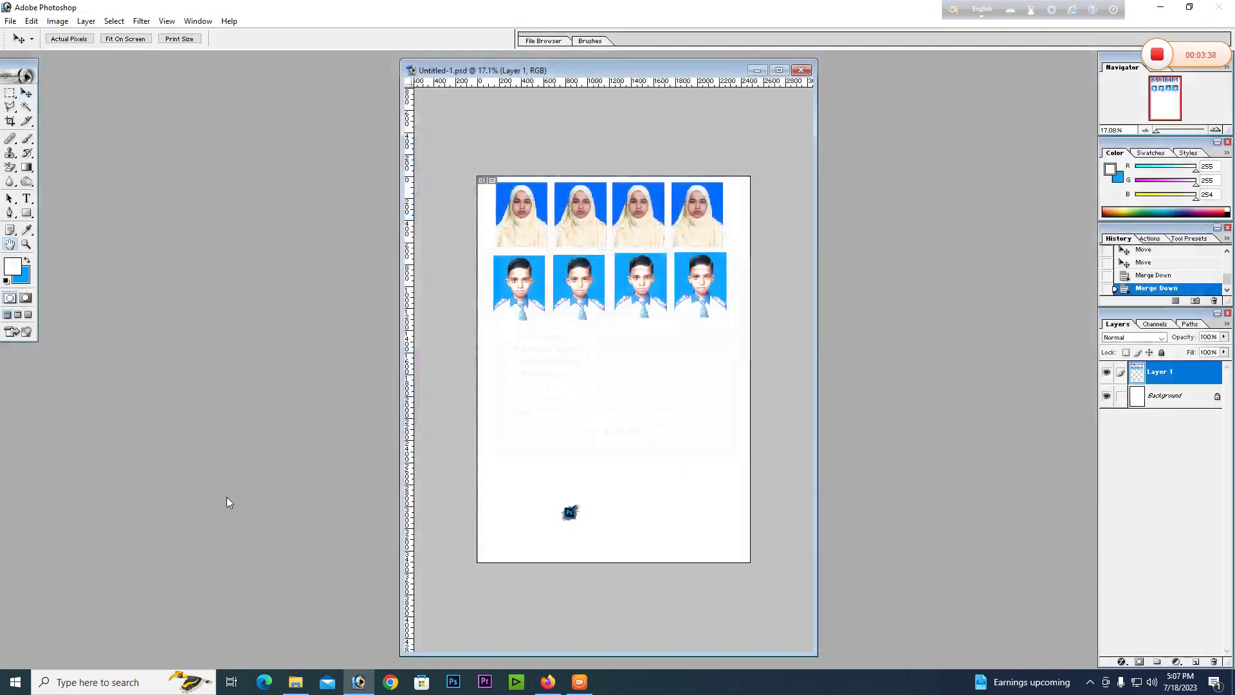